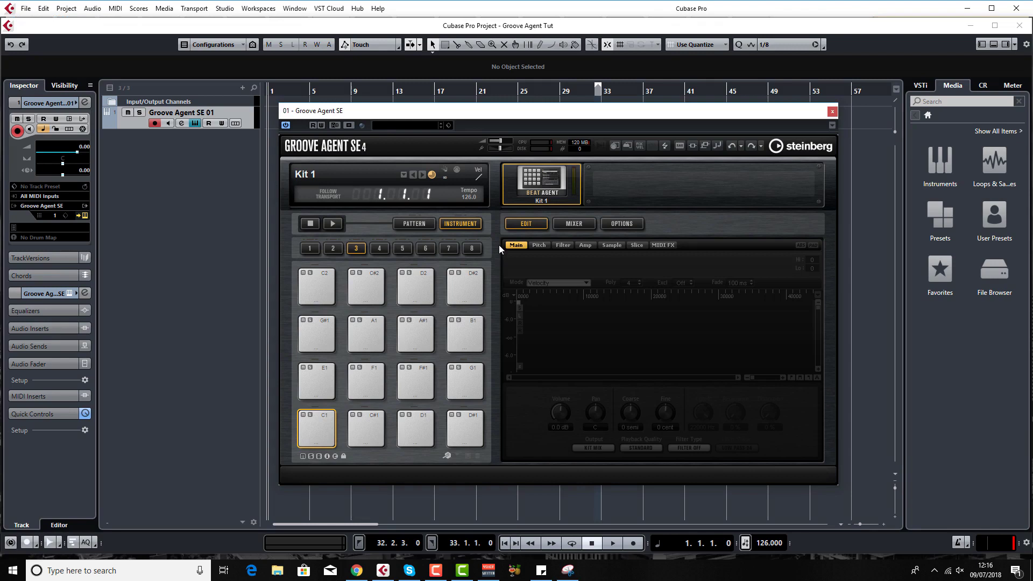
# Start an instrument track with Groove Agent SE from the track context menu, then cancel it
pyautogui.rightClick(180, 164)
pyautogui.click(218, 186)
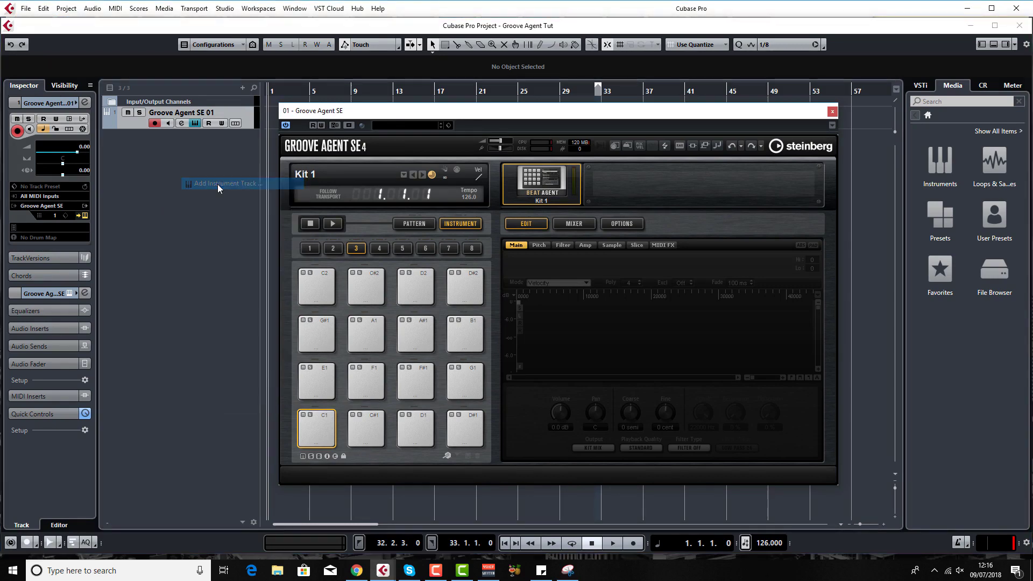
pyautogui.click(492, 263)
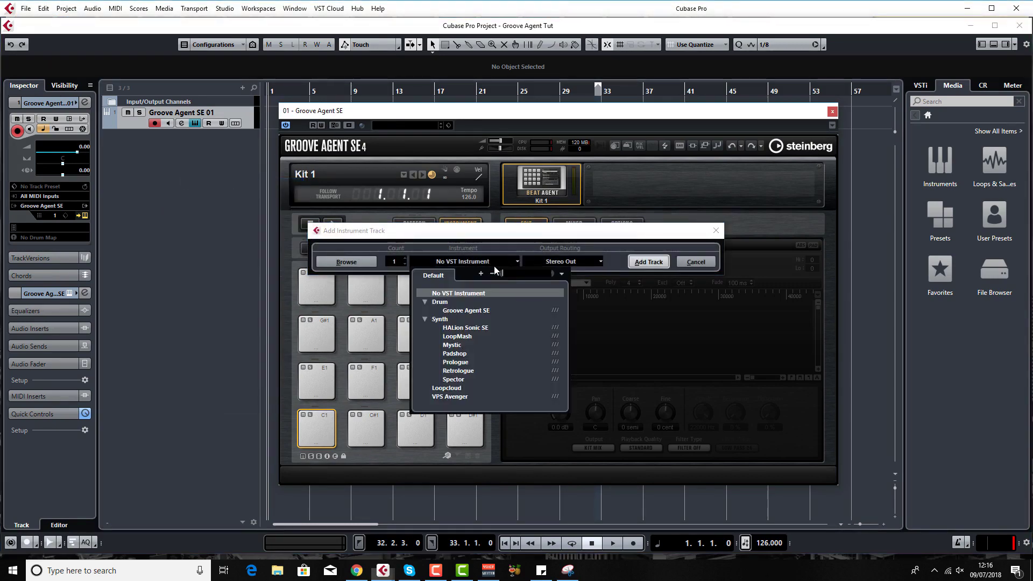
pyautogui.click(463, 310)
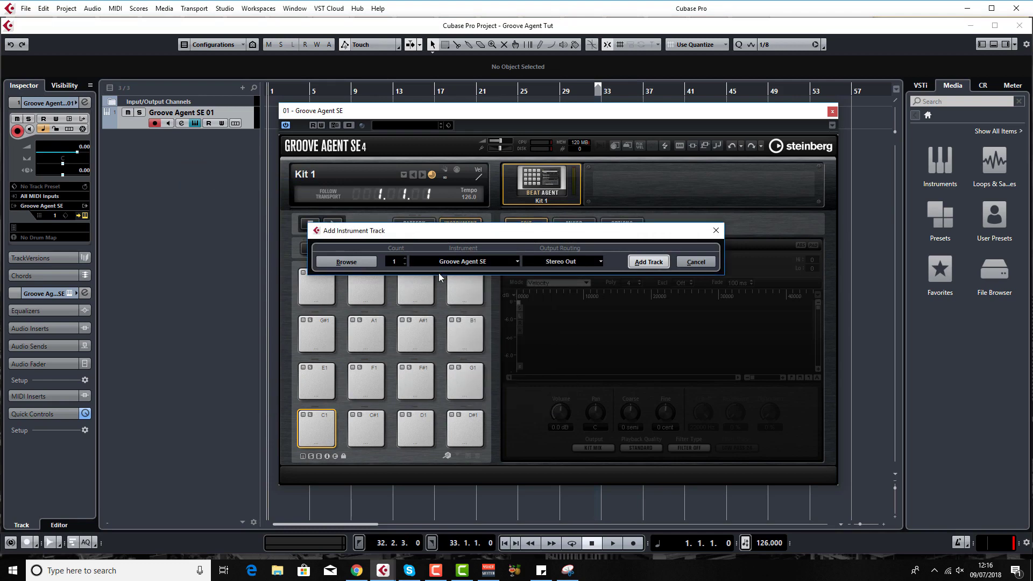
pyautogui.click(458, 262)
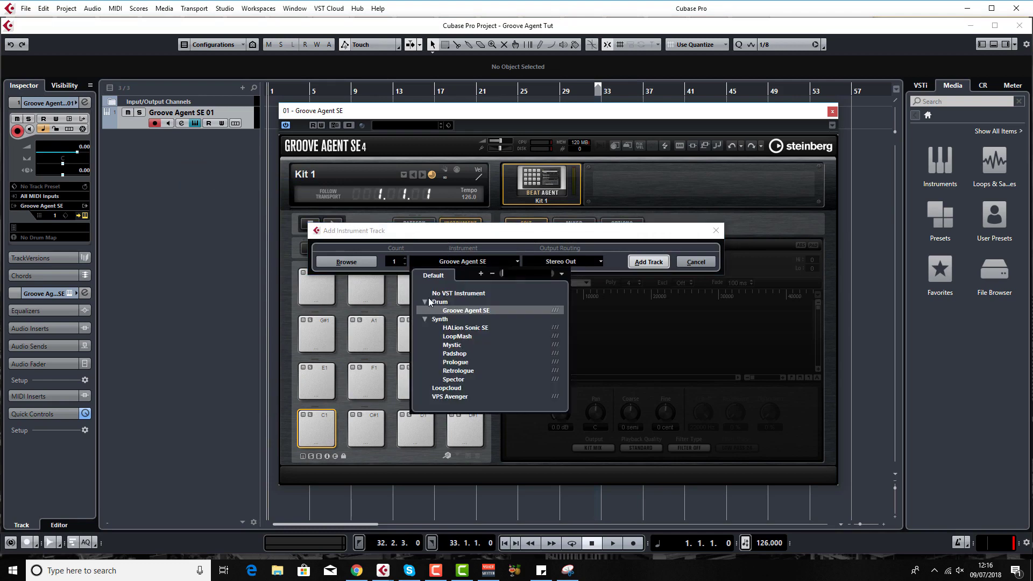
pyautogui.click(580, 236)
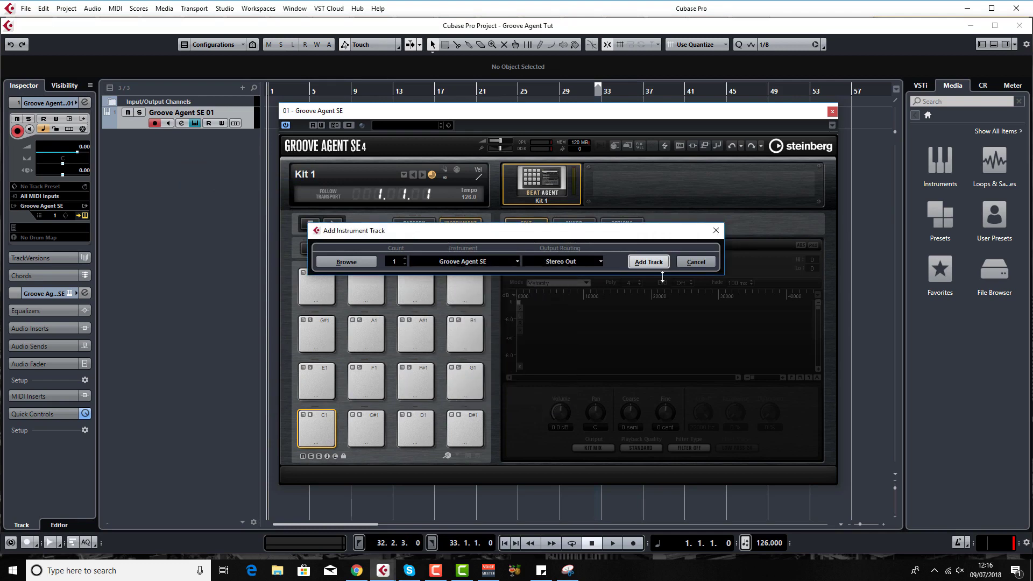
pyautogui.click(696, 263)
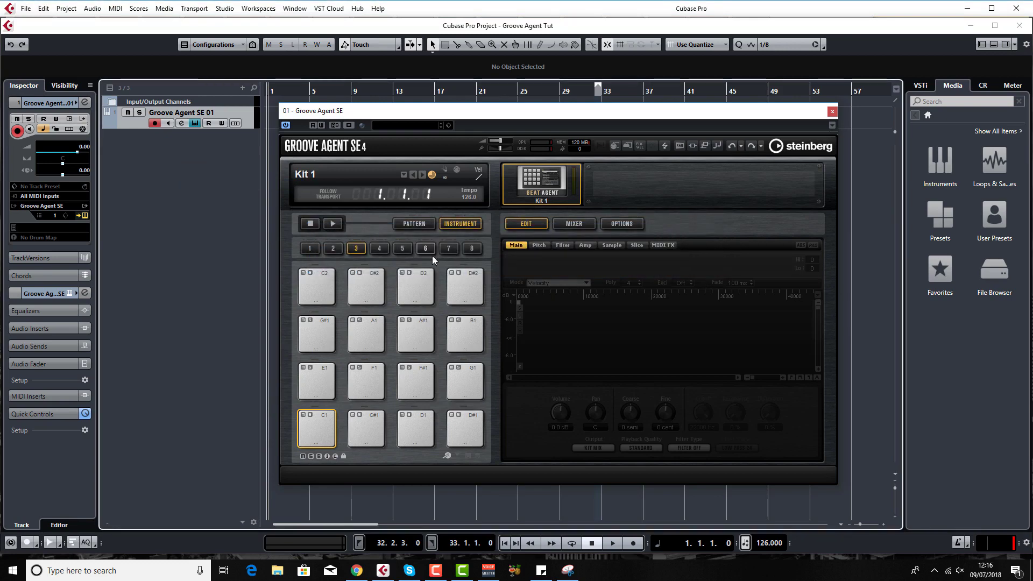
# Try and cancel an instrument track from the + button, then show the VSTi rack
pyautogui.click(242, 88)
pyautogui.click(271, 113)
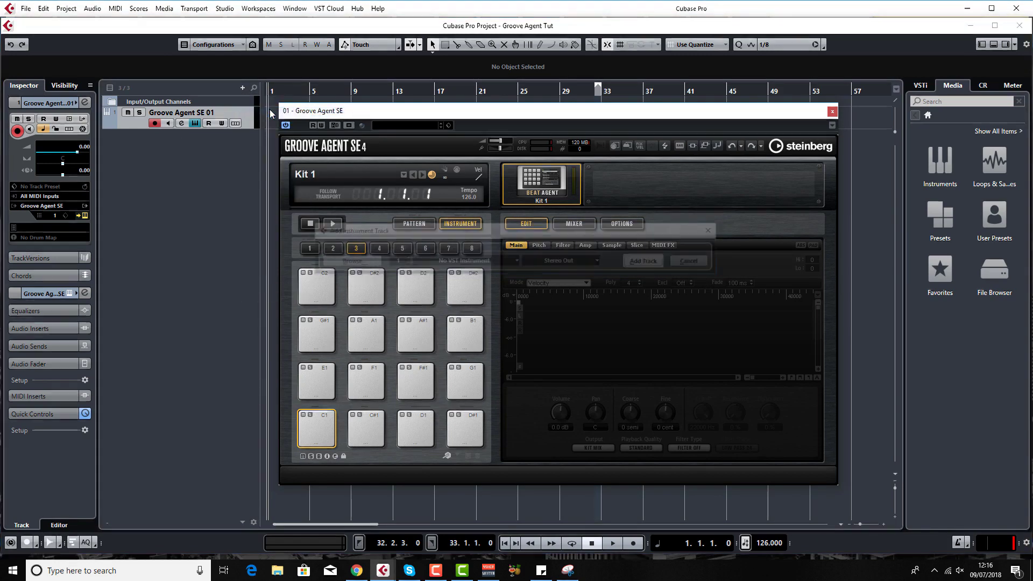
pyautogui.click(697, 263)
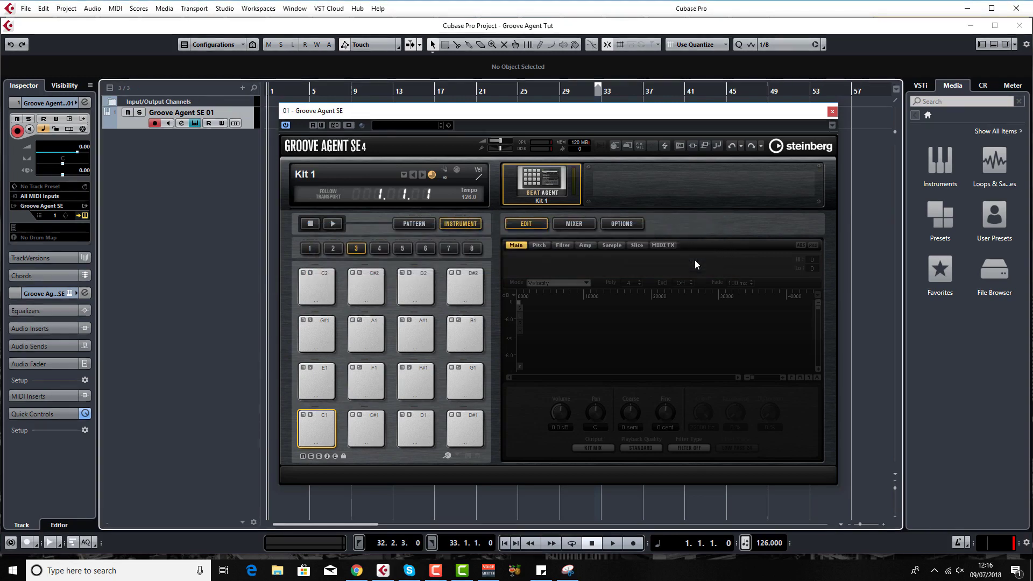
pyautogui.click(922, 85)
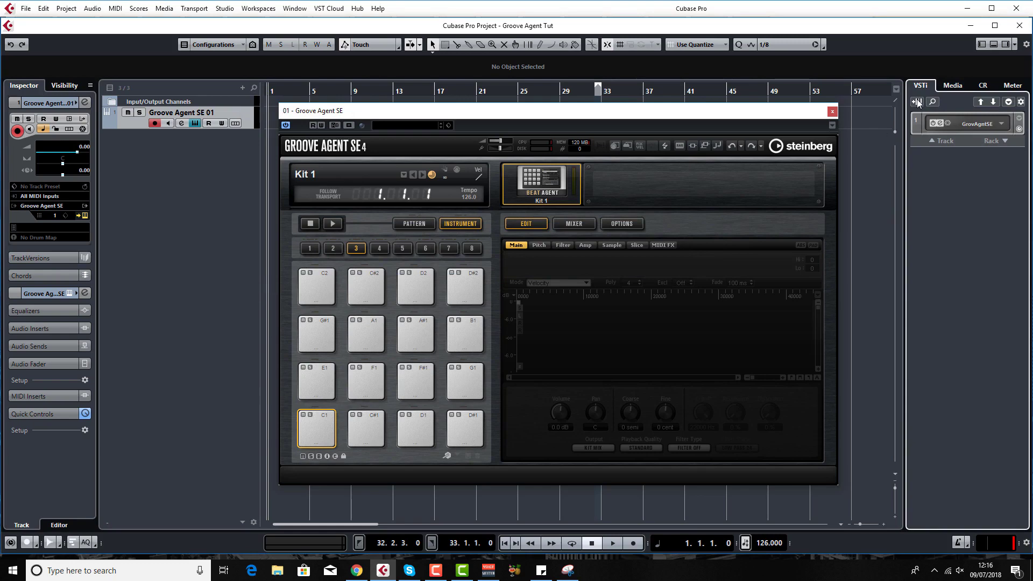
pyautogui.click(916, 102)
pyautogui.press('Escape')
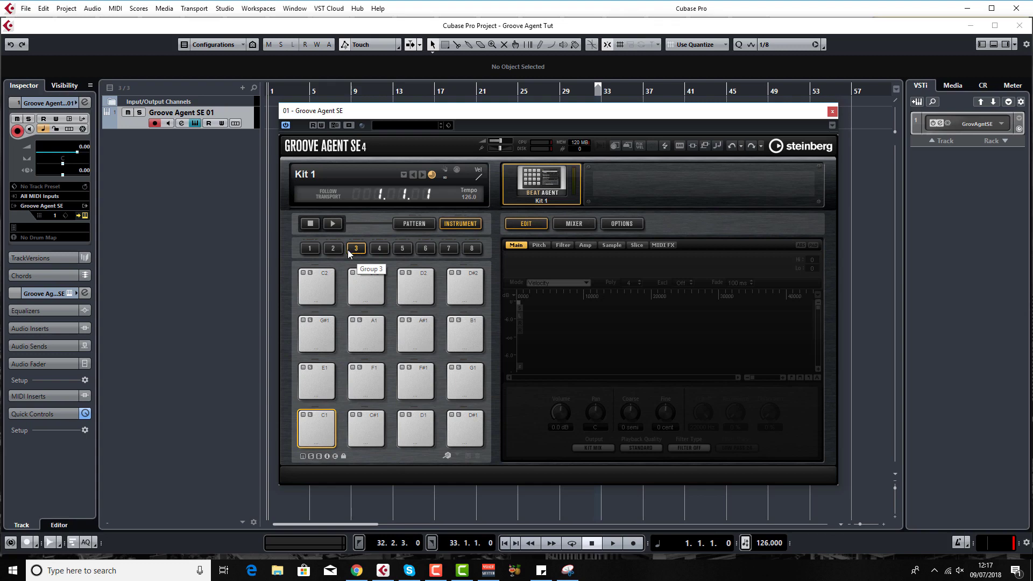
pyautogui.click(313, 249)
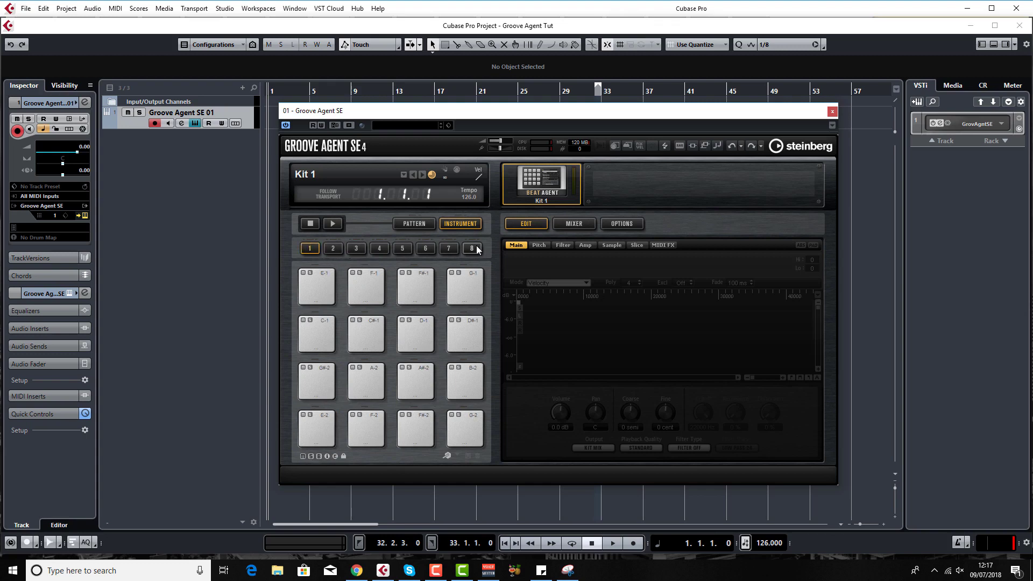
pyautogui.click(357, 249)
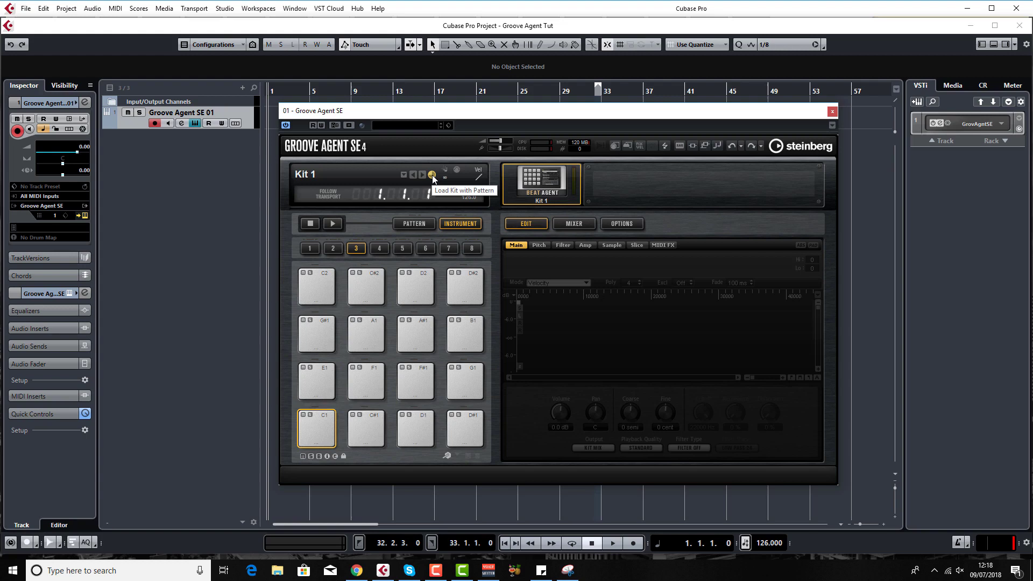
# Browse the Load Kit results list and load Circuit Kit in place of Kit 1
pyautogui.click(404, 175)
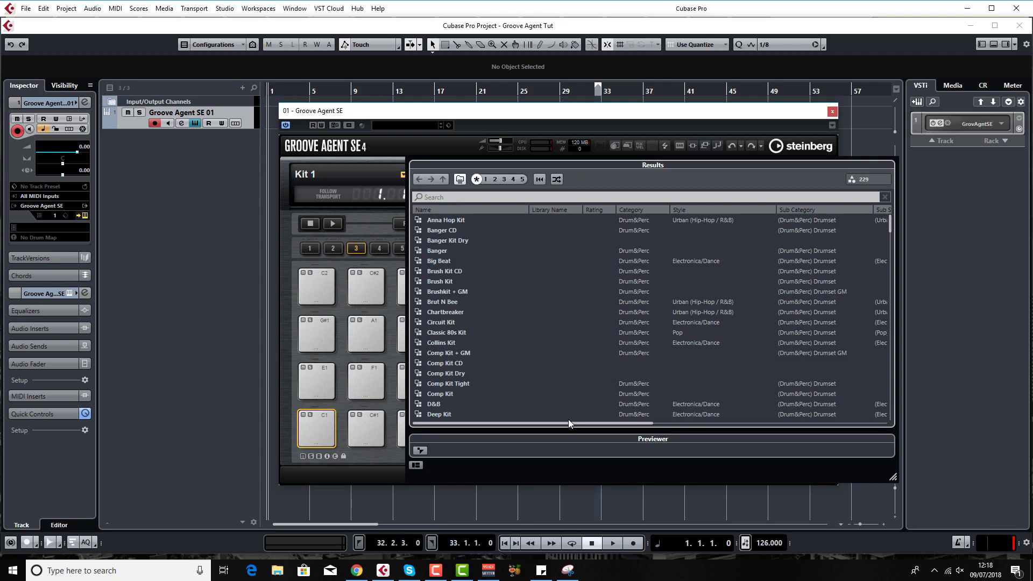
pyautogui.moveTo(568, 422); pyautogui.dragTo(745, 427)
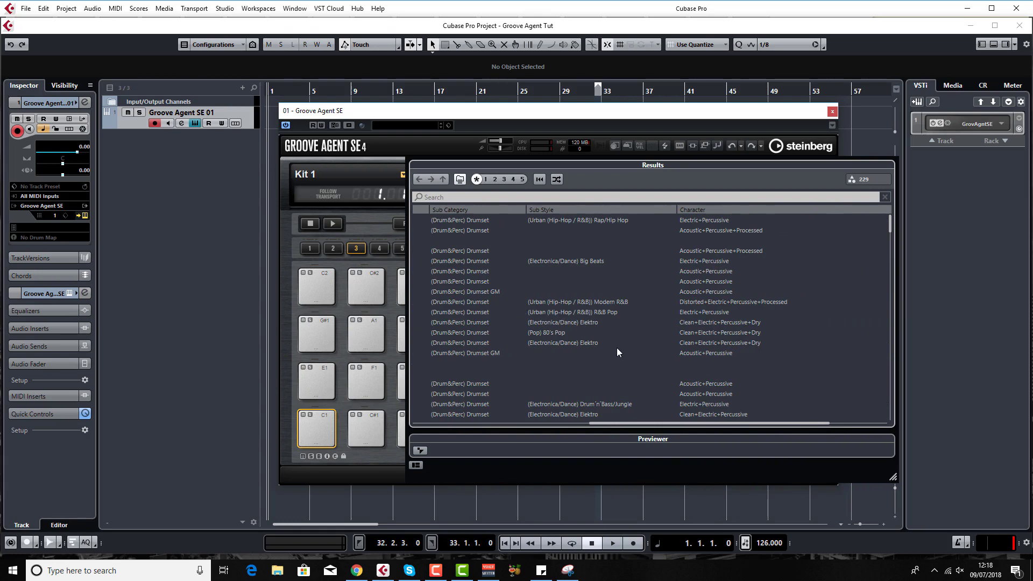
pyautogui.scroll(-2, 586, 345)
pyautogui.scroll(-5, 571, 394)
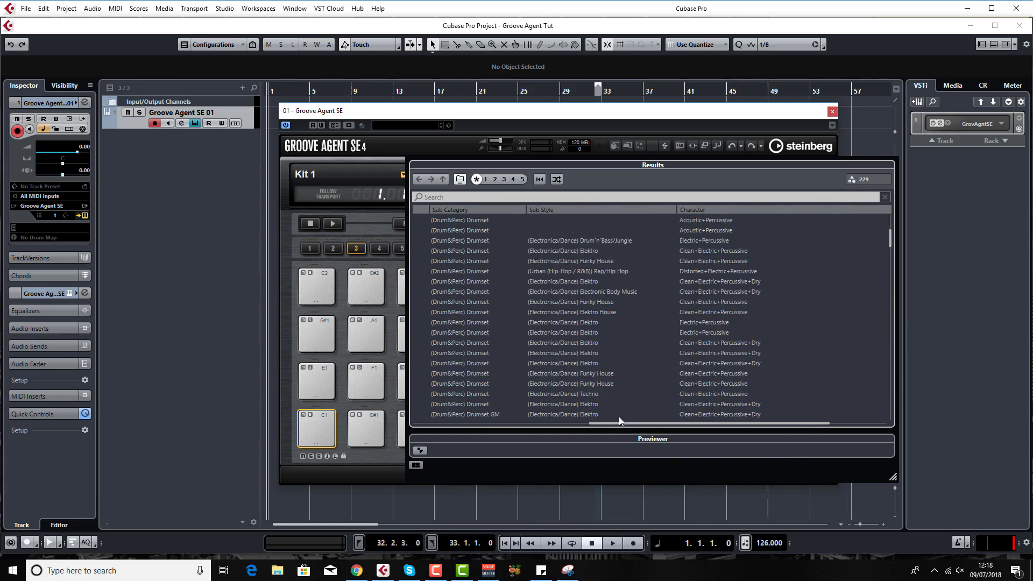
pyautogui.moveTo(634, 424); pyautogui.dragTo(447, 421)
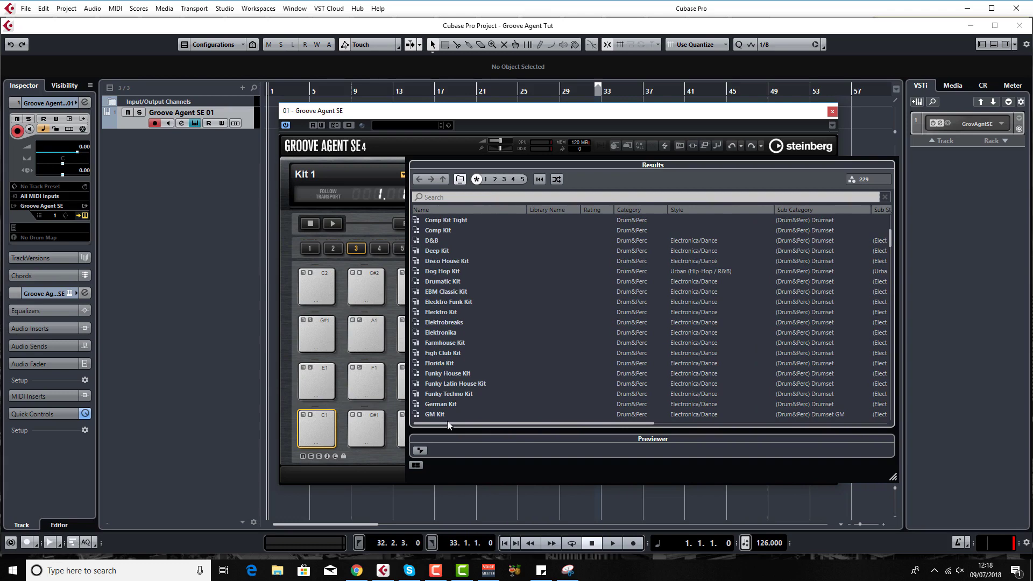
pyautogui.scroll(6, 579, 388)
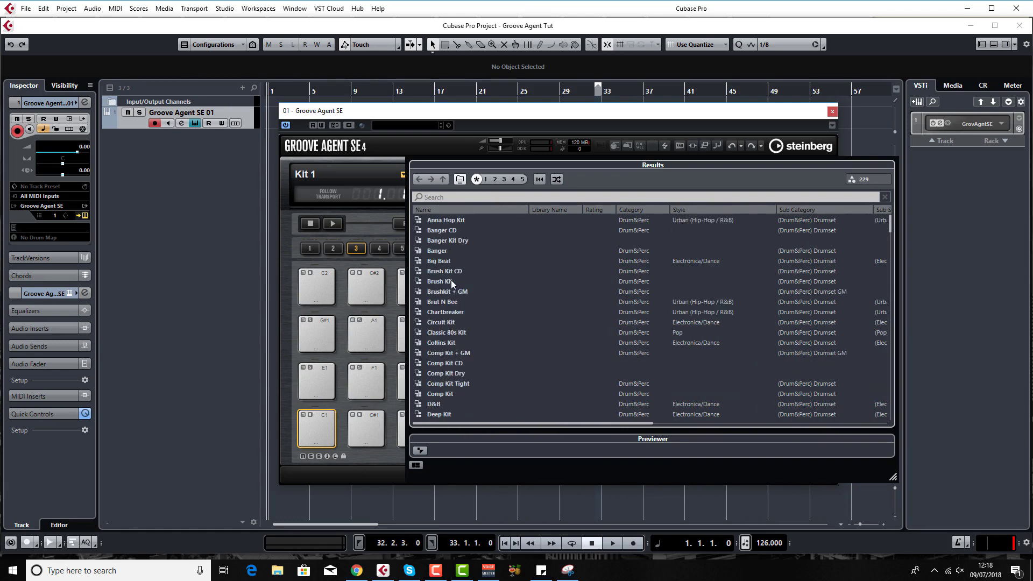
pyautogui.doubleClick(451, 322)
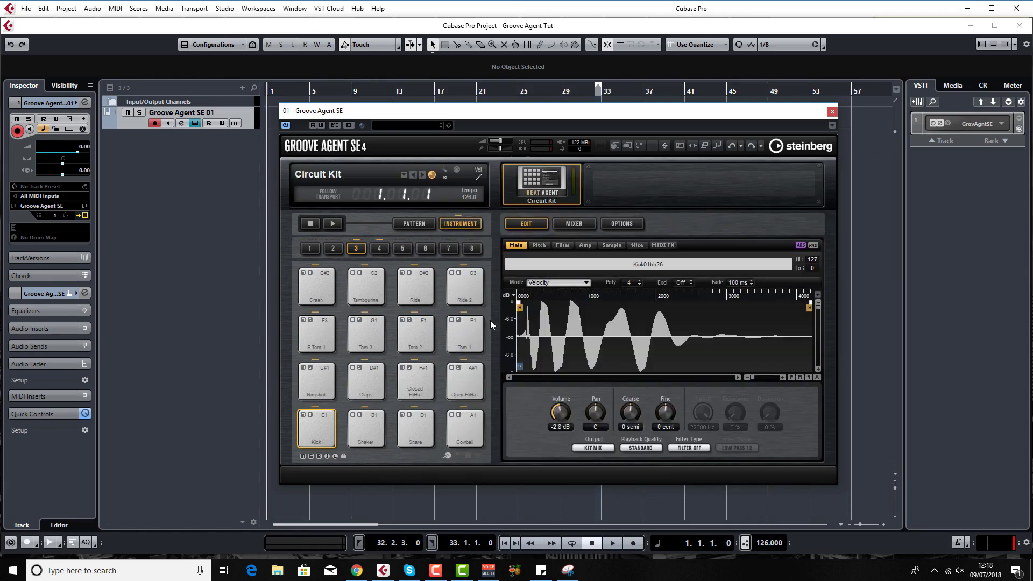
# Audition the Kick, Shaker, Snare and Cowbell pads of Circuit Kit
pyautogui.click(314, 429)
pyautogui.click(367, 430)
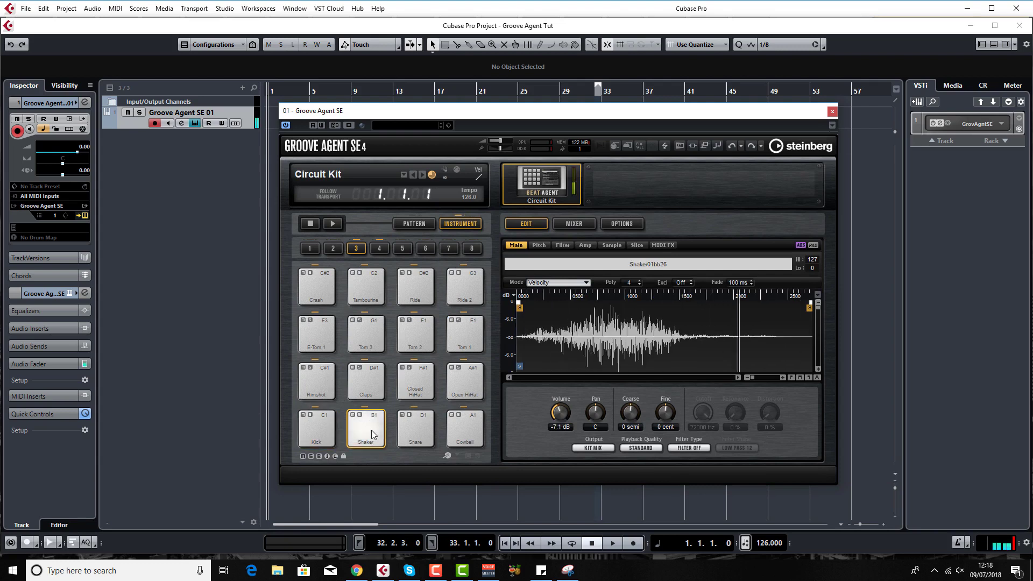
pyautogui.click(426, 433)
pyautogui.click(466, 436)
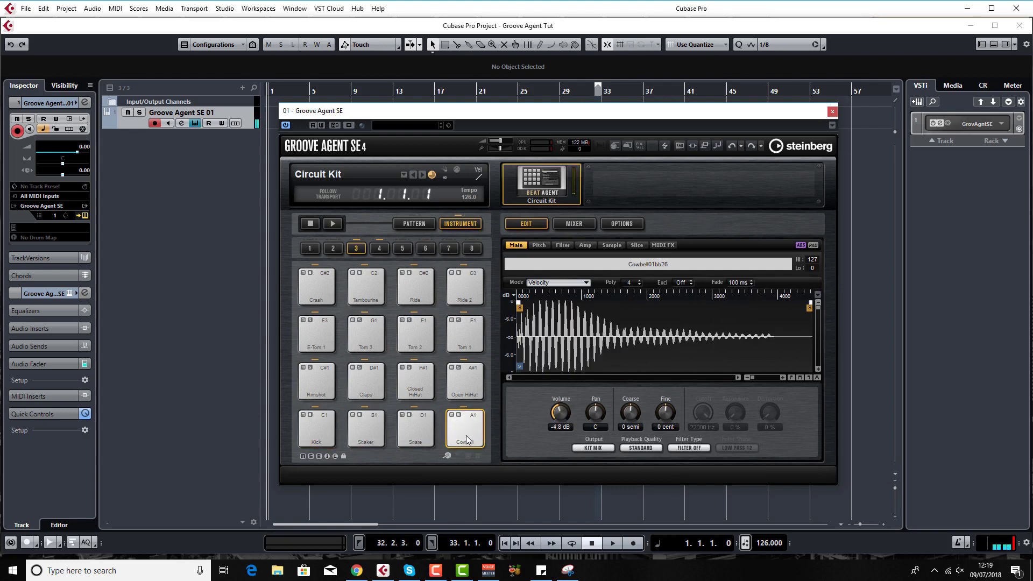
# Play the Kick pad several times, then select the Rimshot pad for editing
pyautogui.click(318, 443)
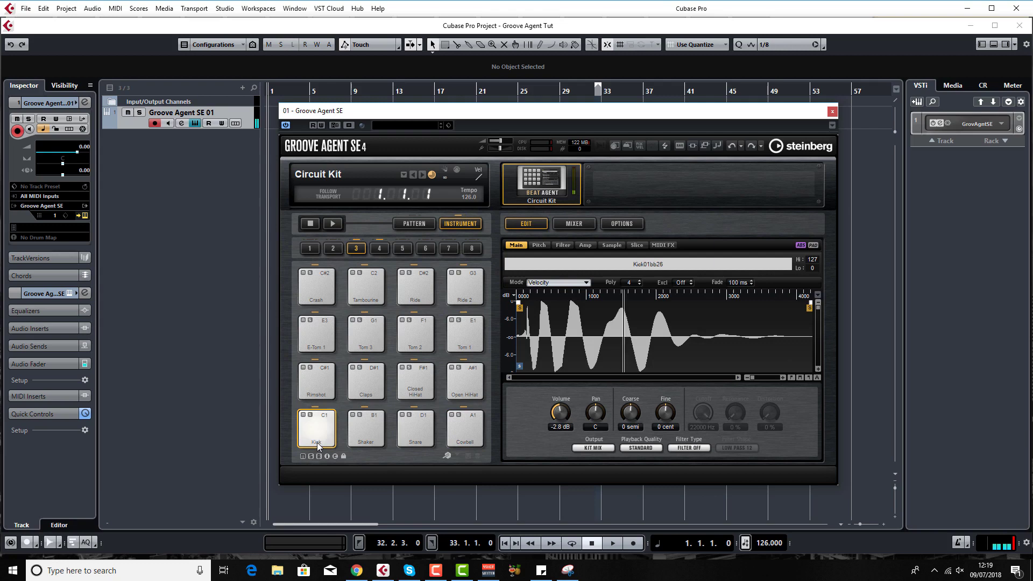
pyautogui.click(321, 422)
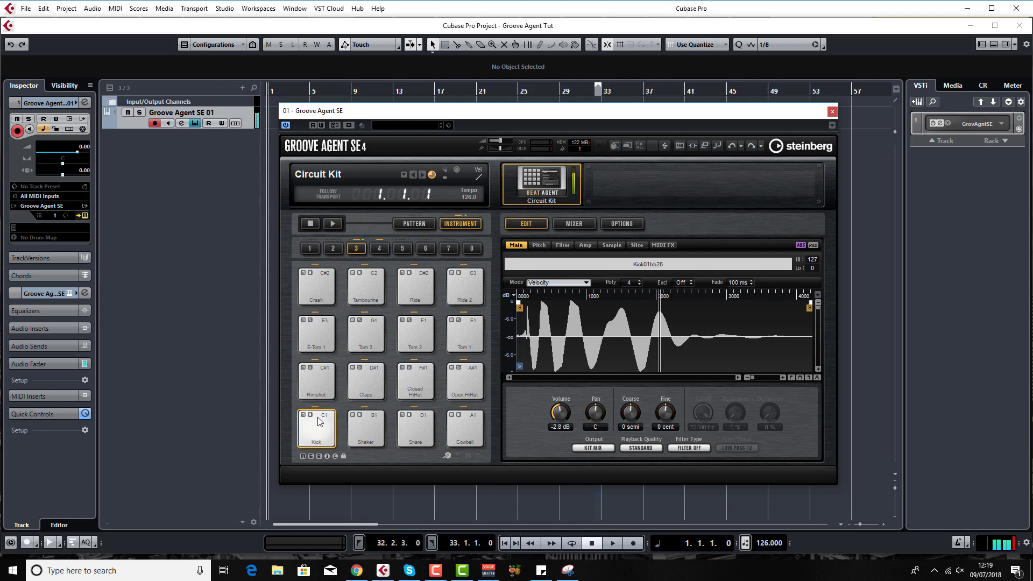
pyautogui.click(321, 422)
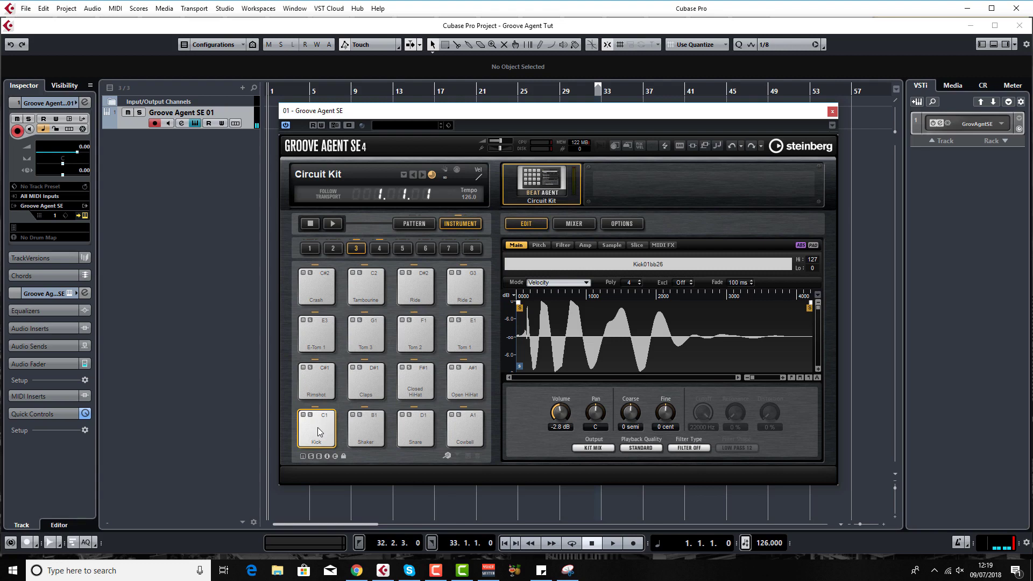
pyautogui.click(320, 432)
pyautogui.click(320, 433)
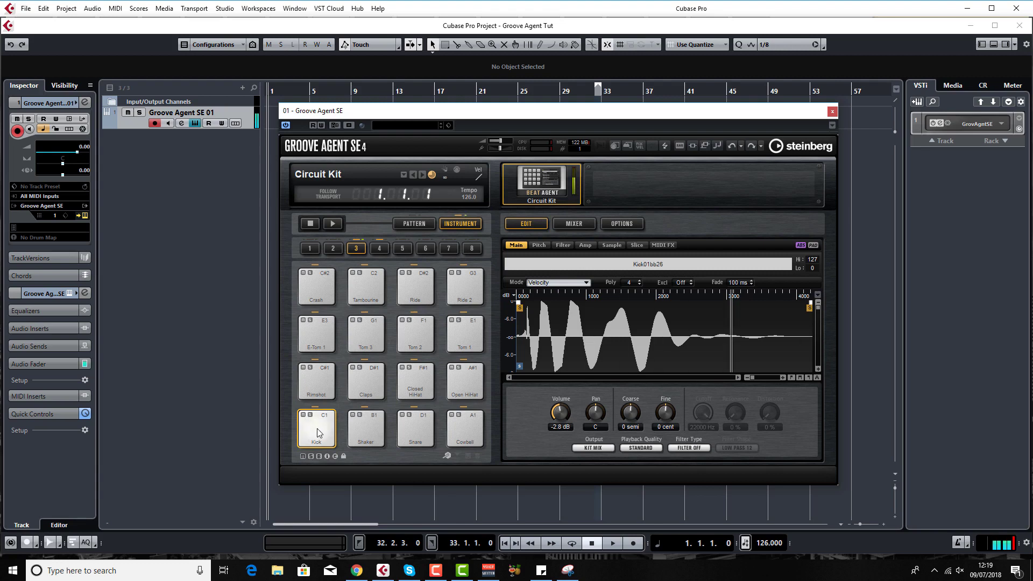
pyautogui.click(320, 434)
pyautogui.click(322, 385)
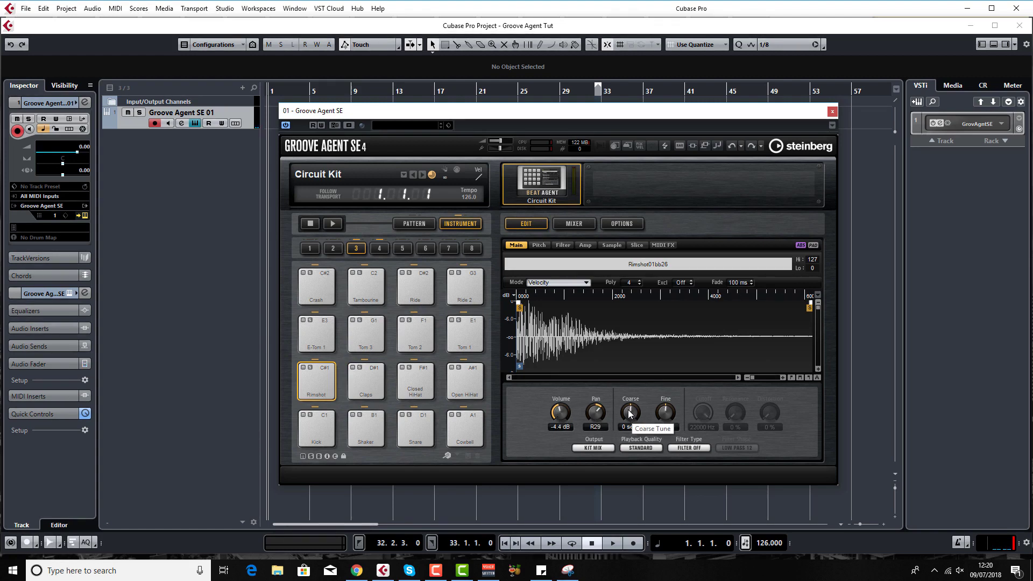
# Try +6 semi tuning and Turntable quality on the Rimshot, reverting to 0 semi and Standard
pyautogui.moveTo(629, 413); pyautogui.dragTo(629, 395)
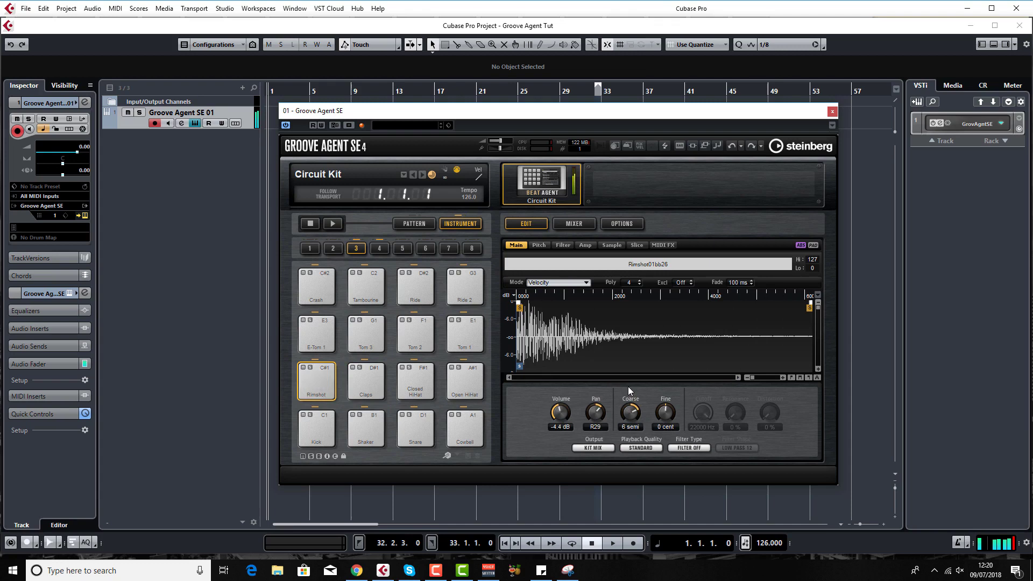
pyautogui.keyDown('ctrl'); pyautogui.click(630, 413); pyautogui.keyUp('ctrl')
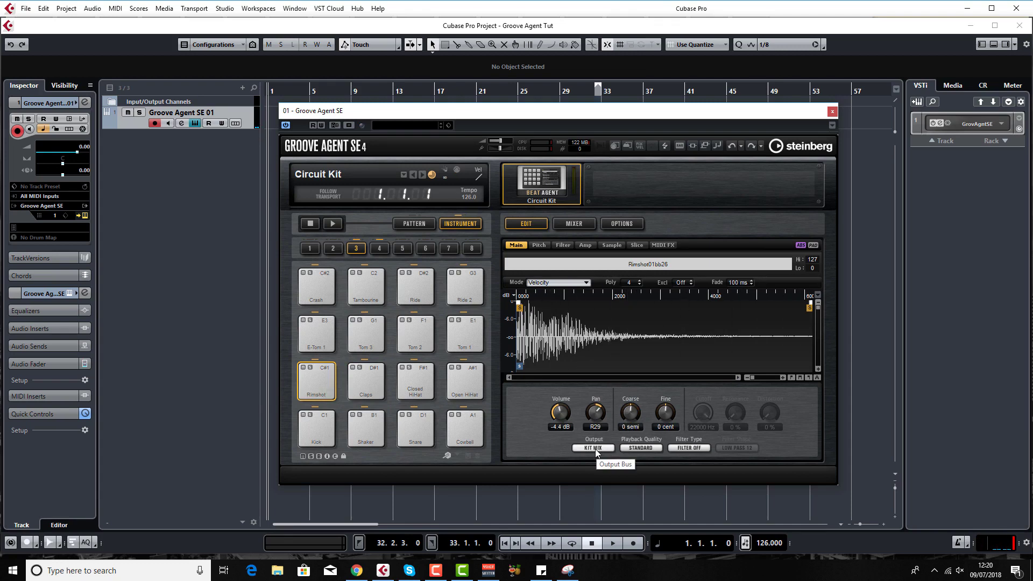
pyautogui.click(647, 449)
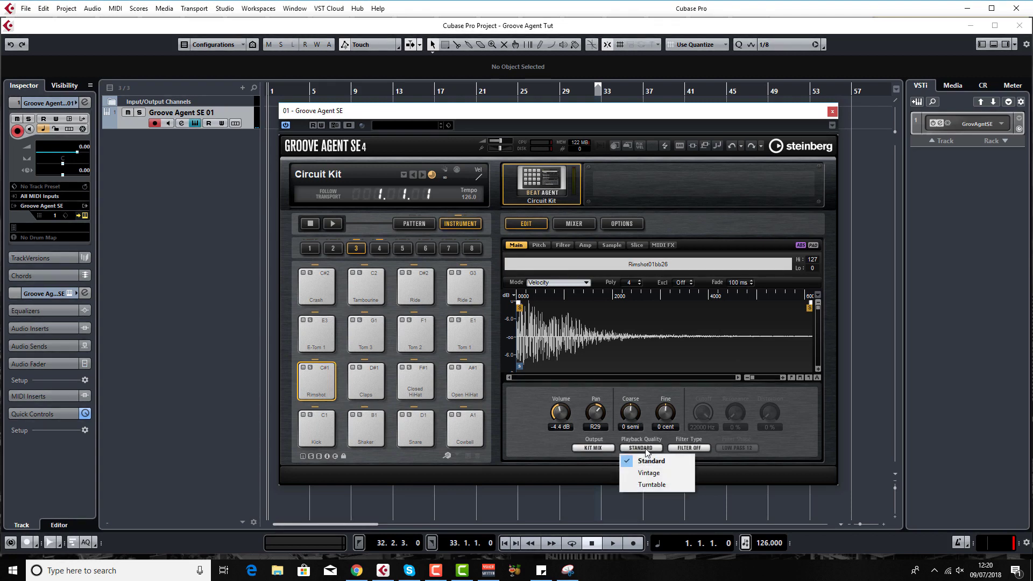
pyautogui.click(650, 484)
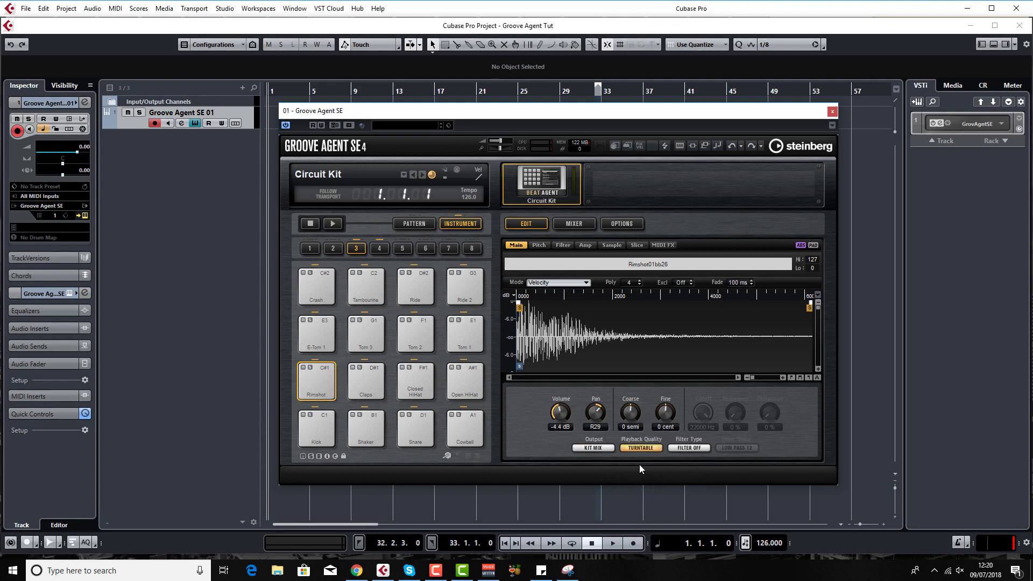
pyautogui.click(642, 448)
pyautogui.click(646, 459)
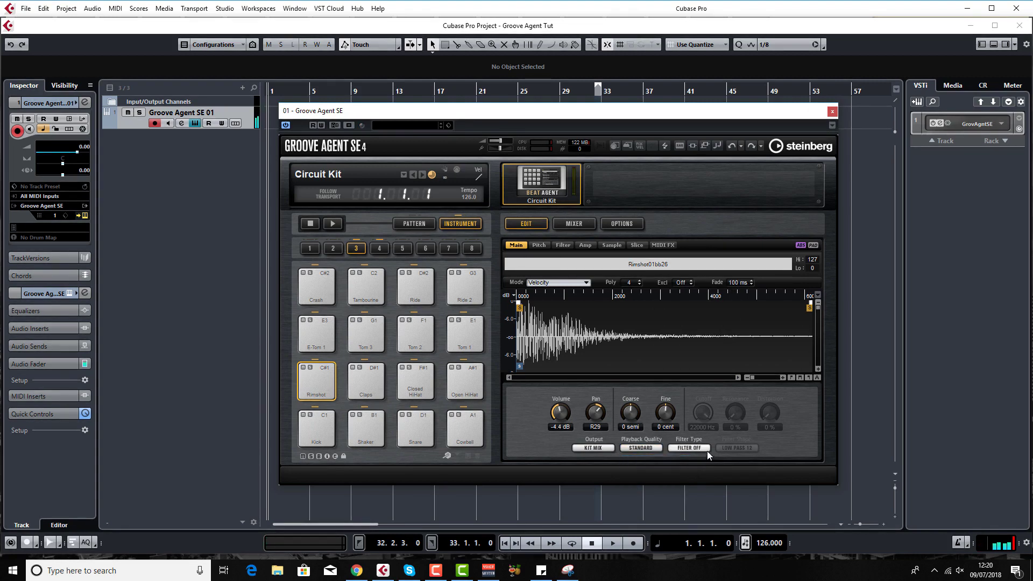
# Set the Rimshot filter to Tube Drive, then Rate Red, trying 40% distortion before resetting to 0%
pyautogui.click(698, 448)
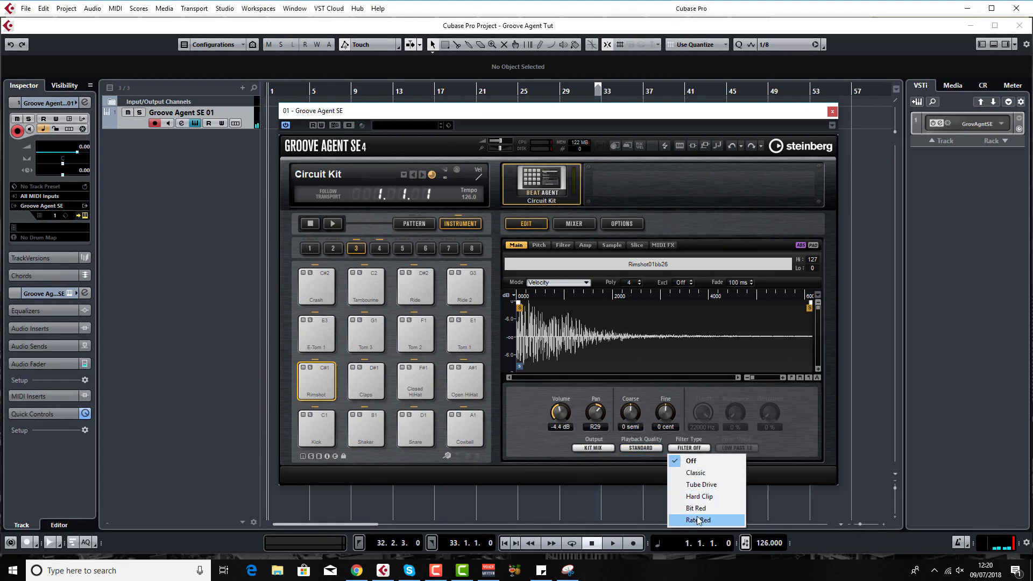
pyautogui.click(701, 484)
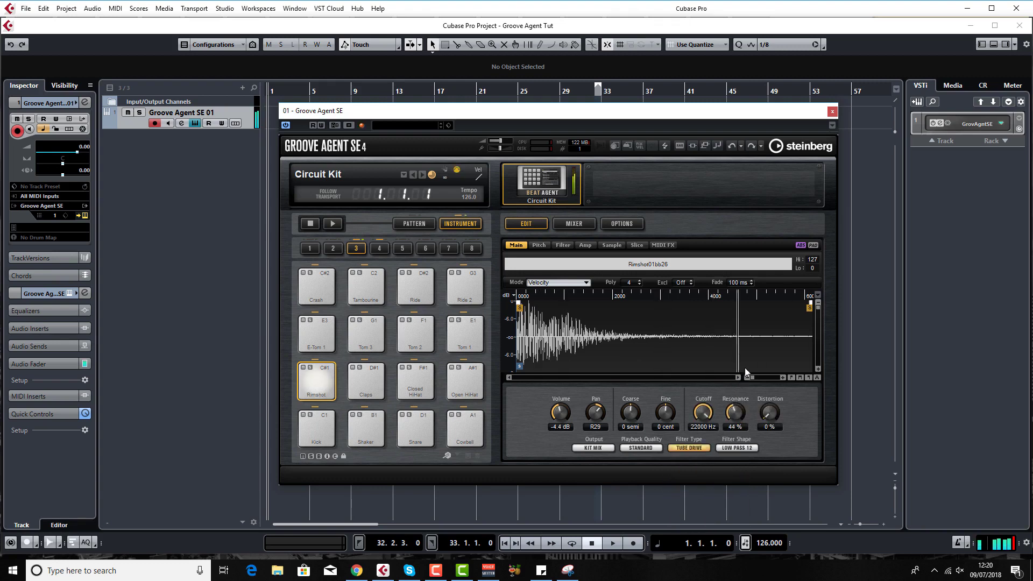
pyautogui.moveTo(735, 412); pyautogui.dragTo(774, 353)
pyautogui.click(689, 448)
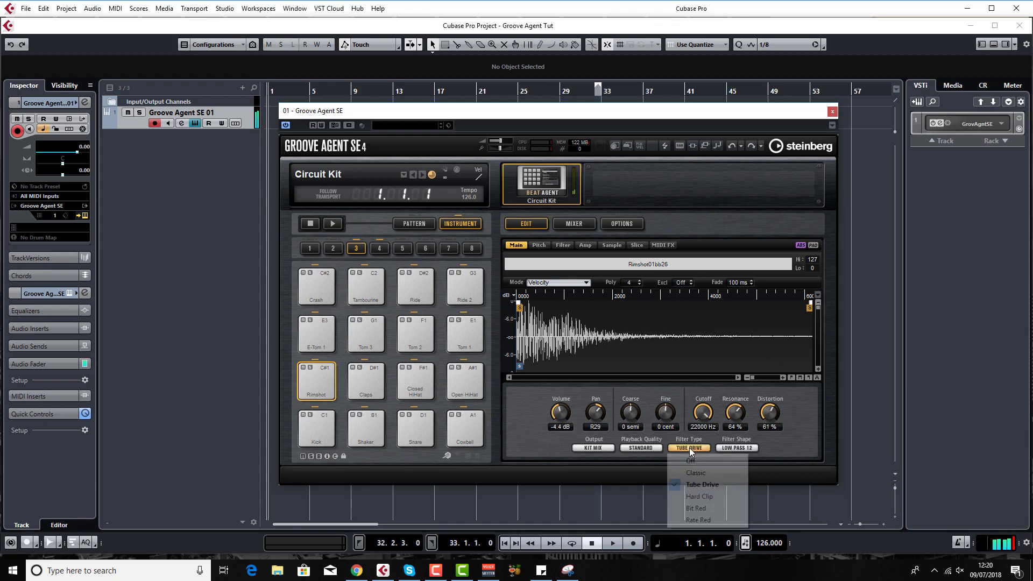
pyautogui.click(698, 520)
pyautogui.moveTo(770, 413); pyautogui.dragTo(764, 447)
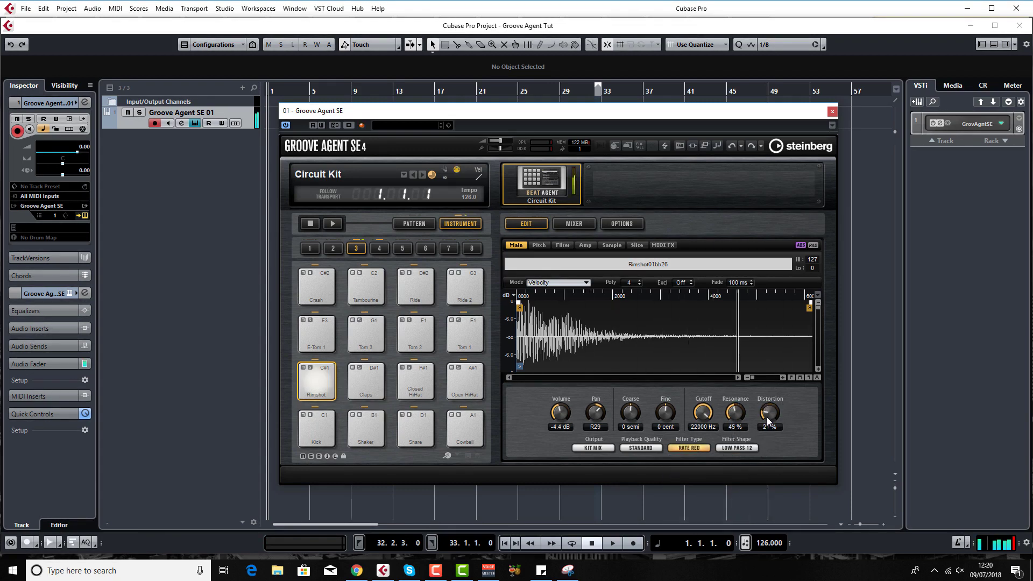
pyautogui.moveTo(767, 418); pyautogui.dragTo(769, 410)
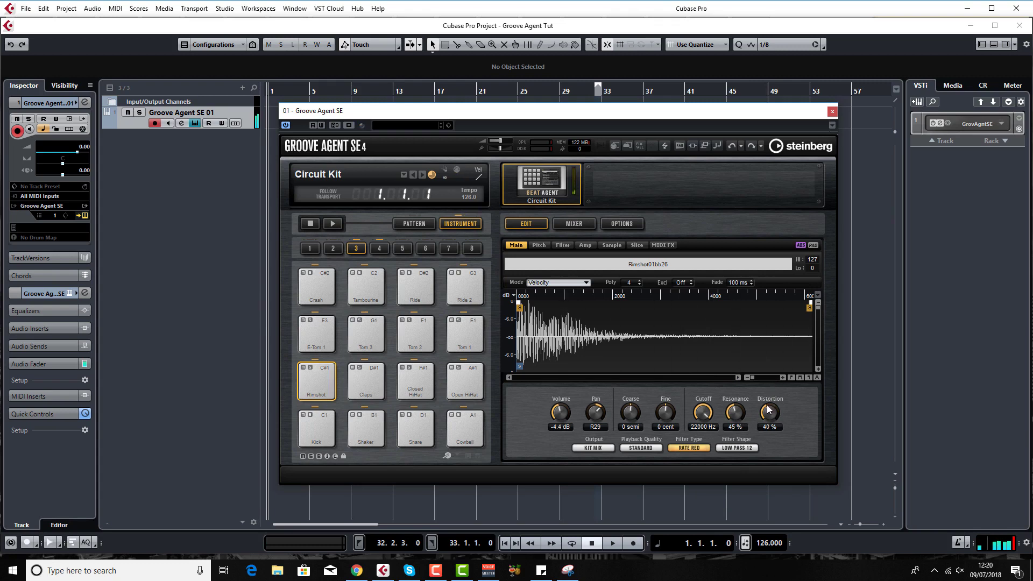
pyautogui.keyDown('ctrl'); pyautogui.click(767, 415); pyautogui.keyUp('ctrl')
# Lower the filter cutoff to 2550 Hz, end the Kick sample earlier, and check the Tom and Open HiHat pads
pyautogui.moveTo(712, 415); pyautogui.dragTo(725, 434)
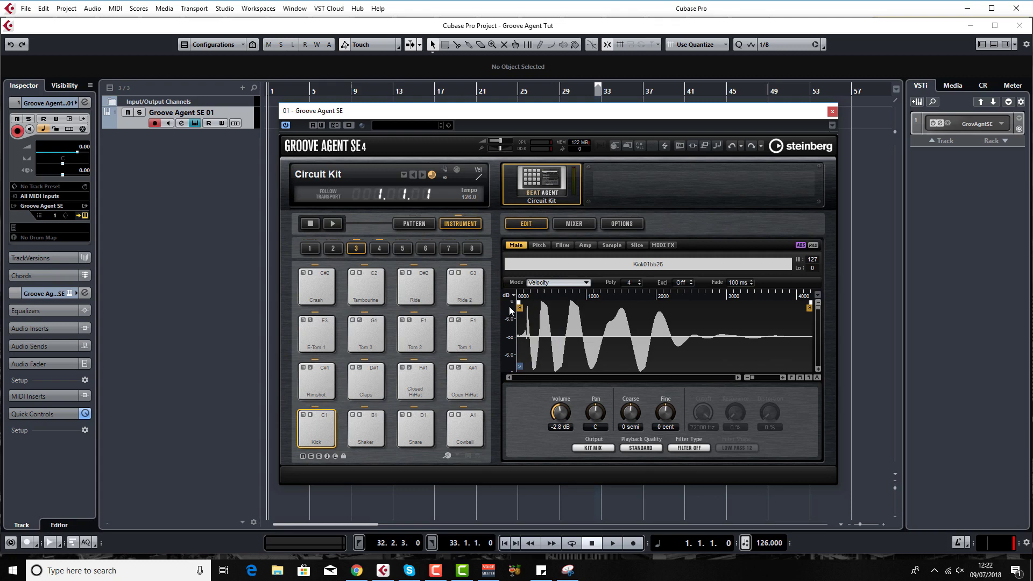
pyautogui.moveTo(810, 310)
pyautogui.mouseDown()
pyautogui.moveTo(629, 318)
pyautogui.moveTo(597, 303)
pyautogui.mouseUp()
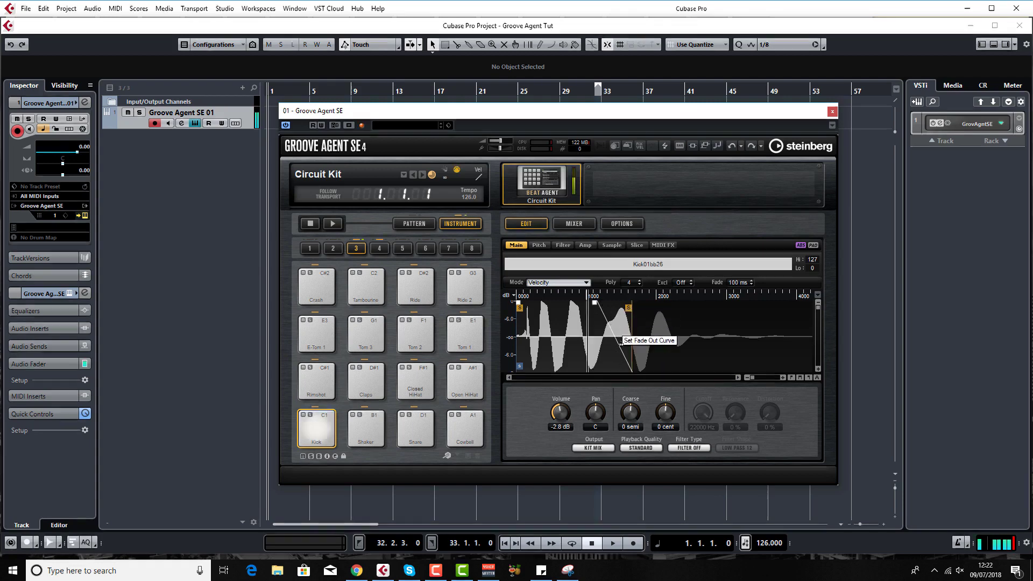
pyautogui.click(370, 332)
pyautogui.click(426, 338)
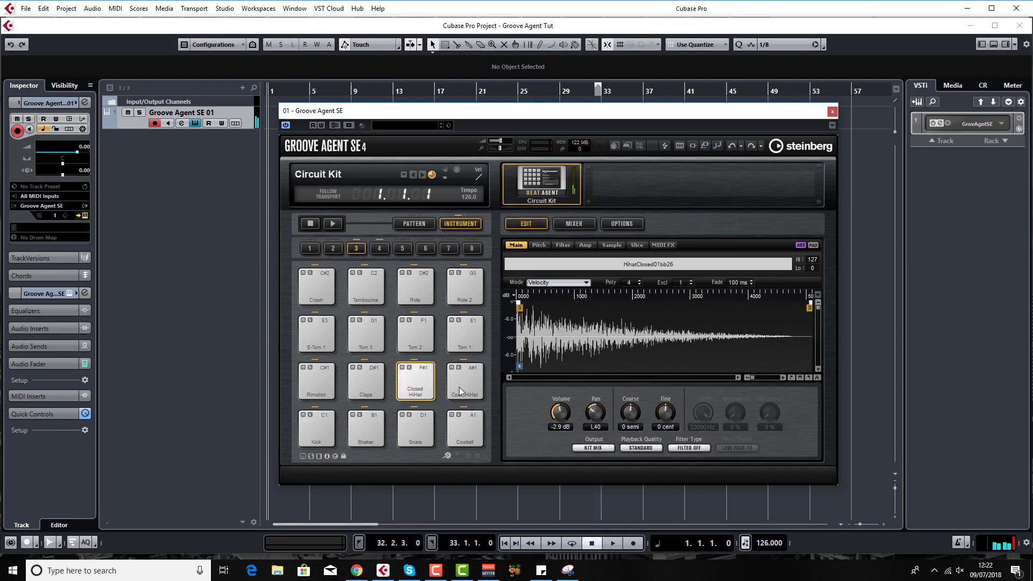
pyautogui.click(461, 385)
pyautogui.click(467, 335)
# Select the Crash pad and move its sample end earlier to about 20000
pyautogui.click(323, 285)
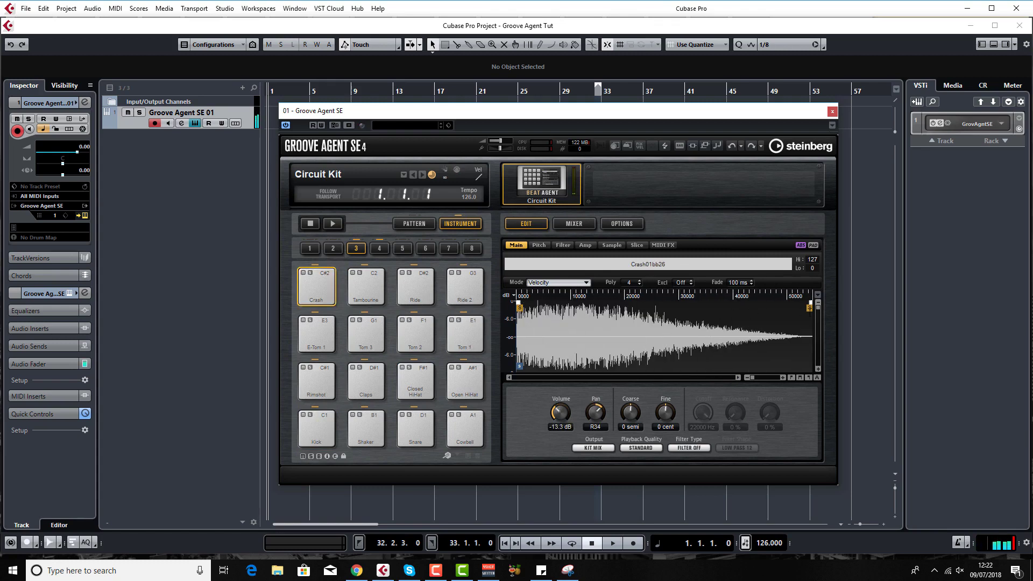
pyautogui.moveTo(810, 304); pyautogui.dragTo(604, 303)
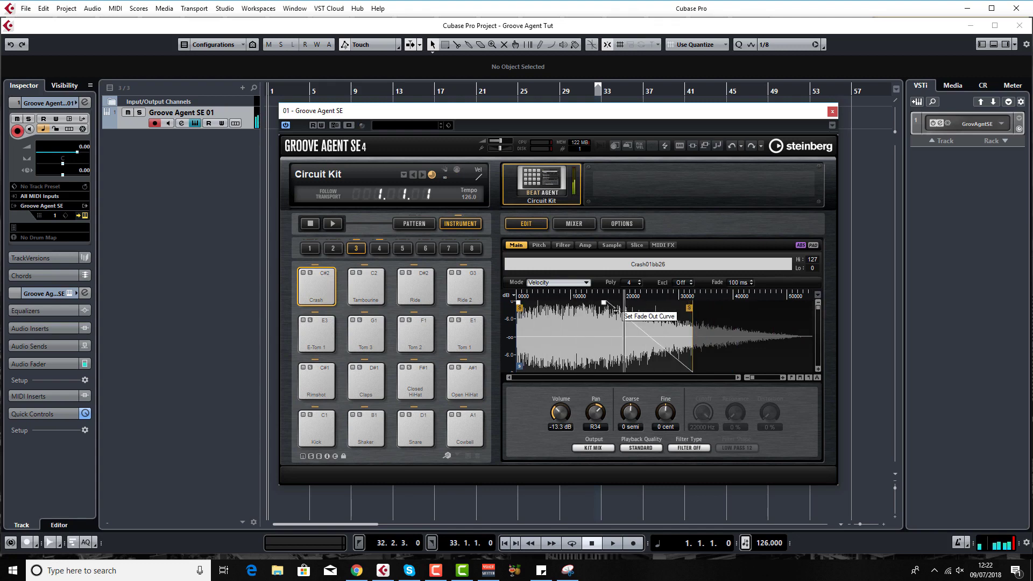
pyautogui.moveTo(690, 309); pyautogui.dragTo(626, 309)
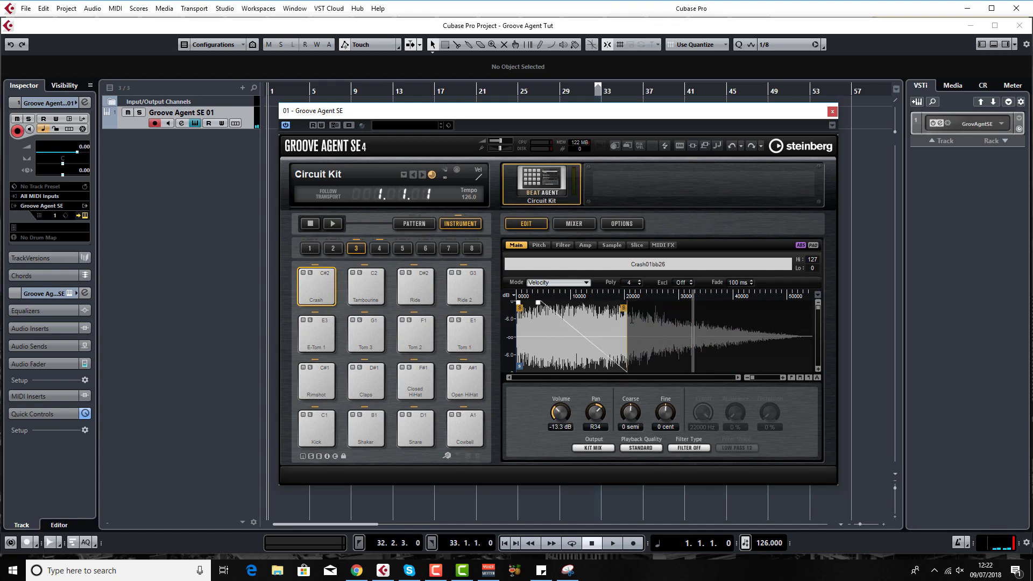
# Look through the Pitch, Filter, Amp, Sample and Slice pages, ending on MIDI FX
pyautogui.click(538, 245)
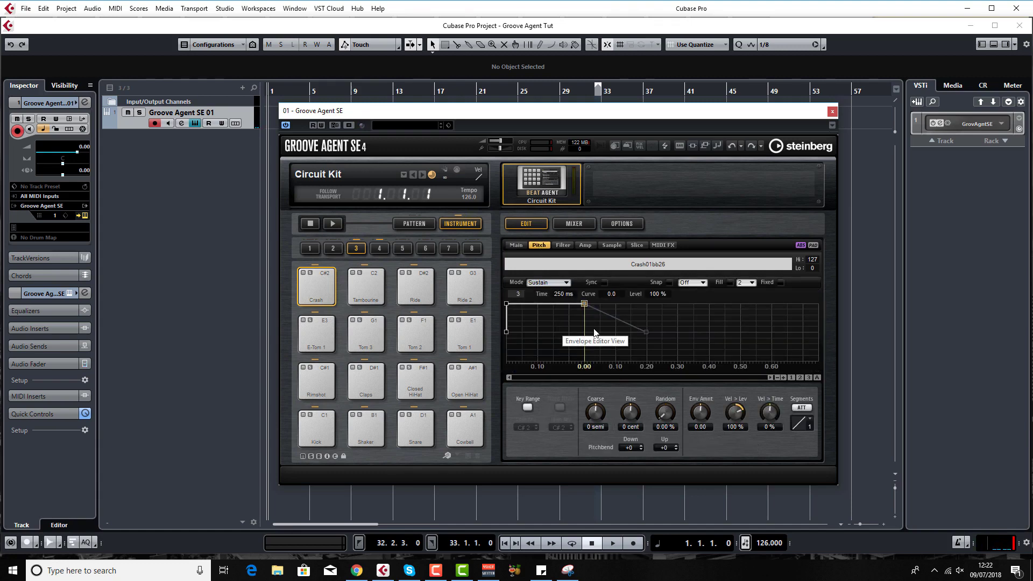
pyautogui.click(564, 246)
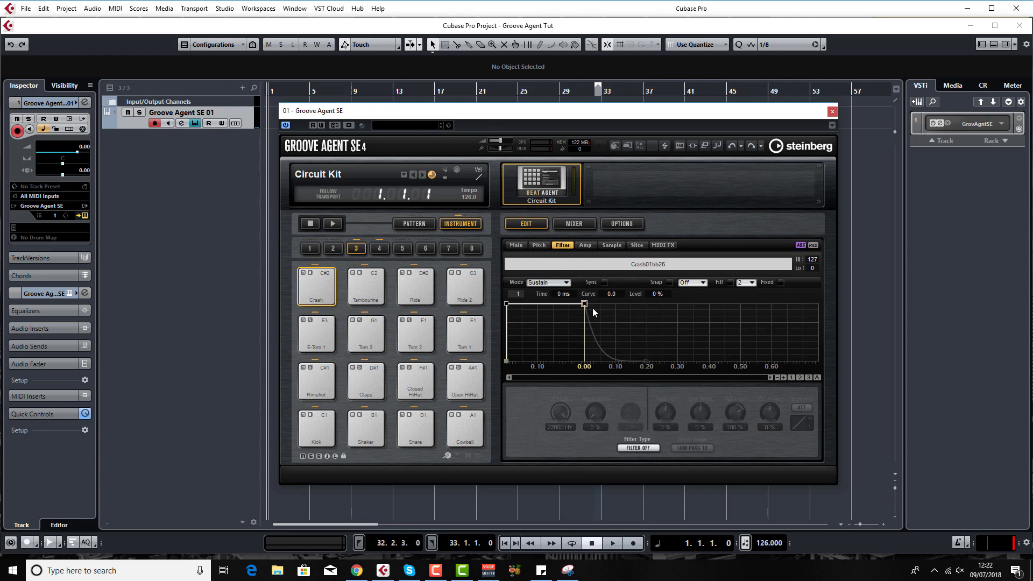
pyautogui.click(585, 245)
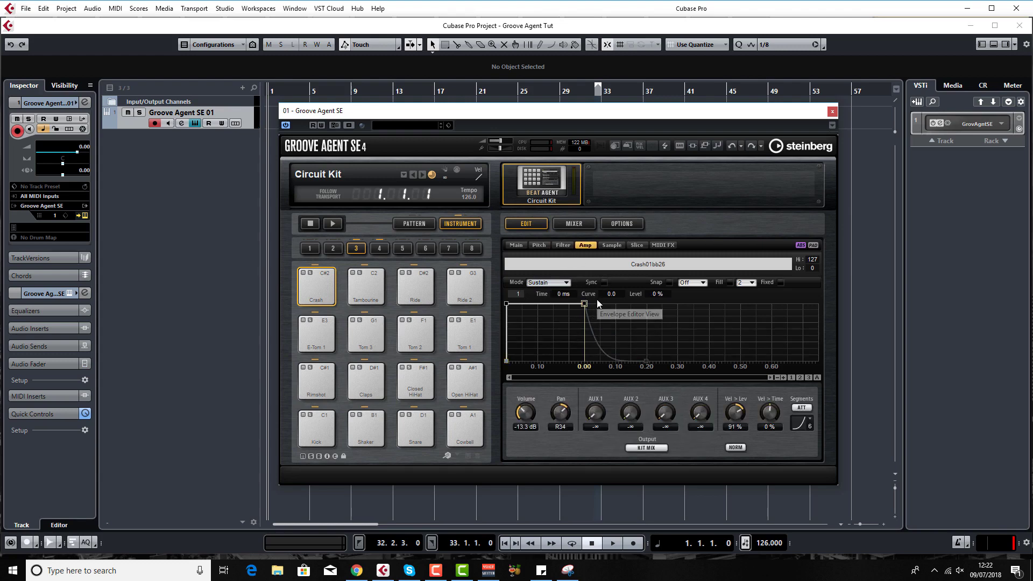
pyautogui.click(612, 245)
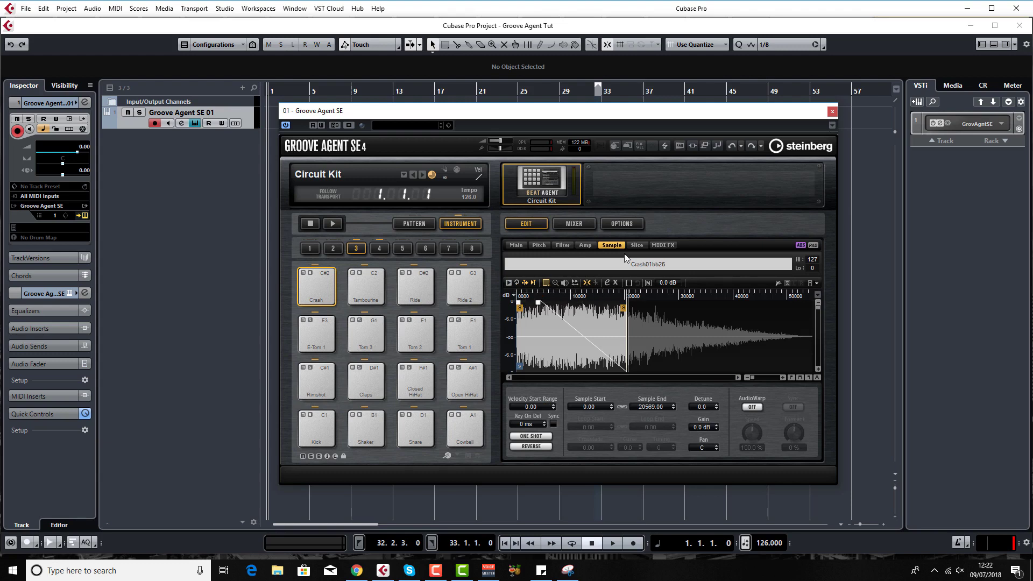
pyautogui.click(636, 246)
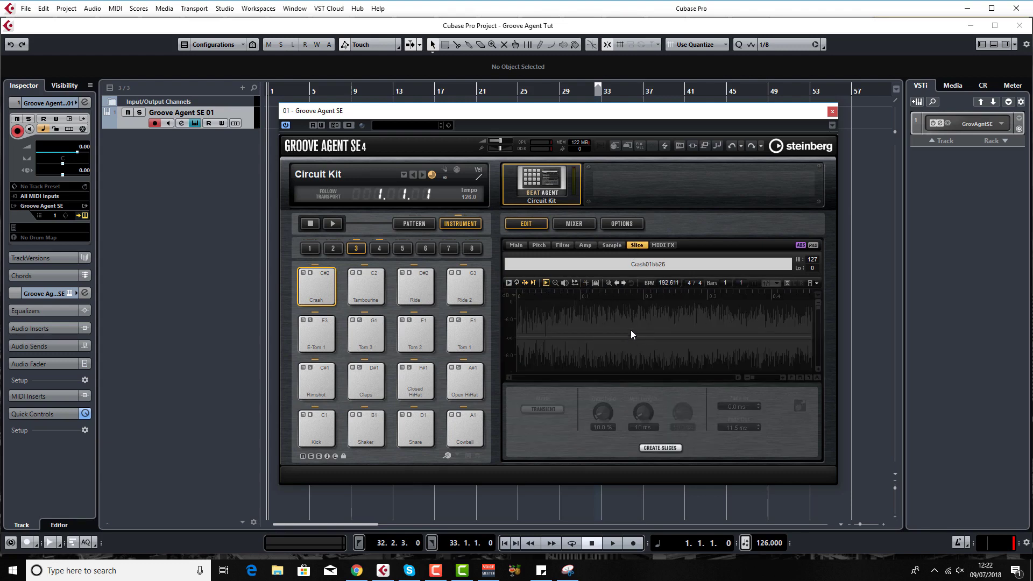
pyautogui.click(666, 245)
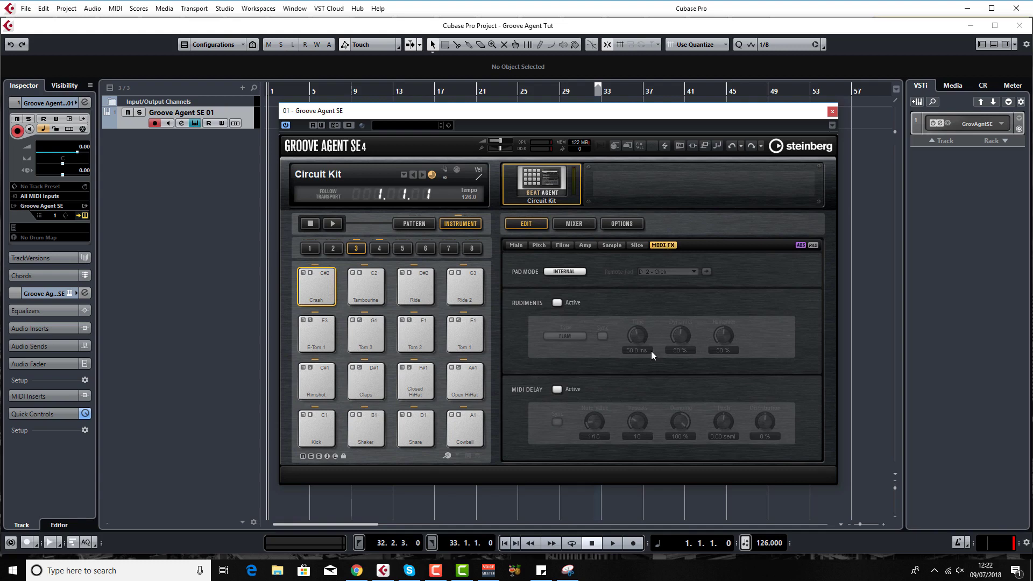
# Select and audition the Snare pad, then activate Rudiments on it
pyautogui.click(366, 428)
pyautogui.click(415, 428)
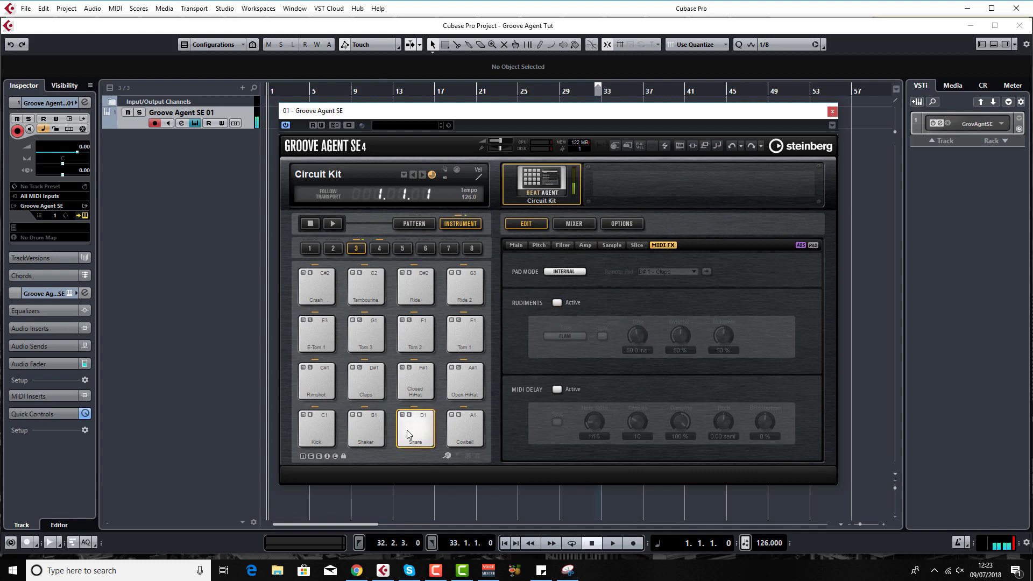
pyautogui.click(558, 303)
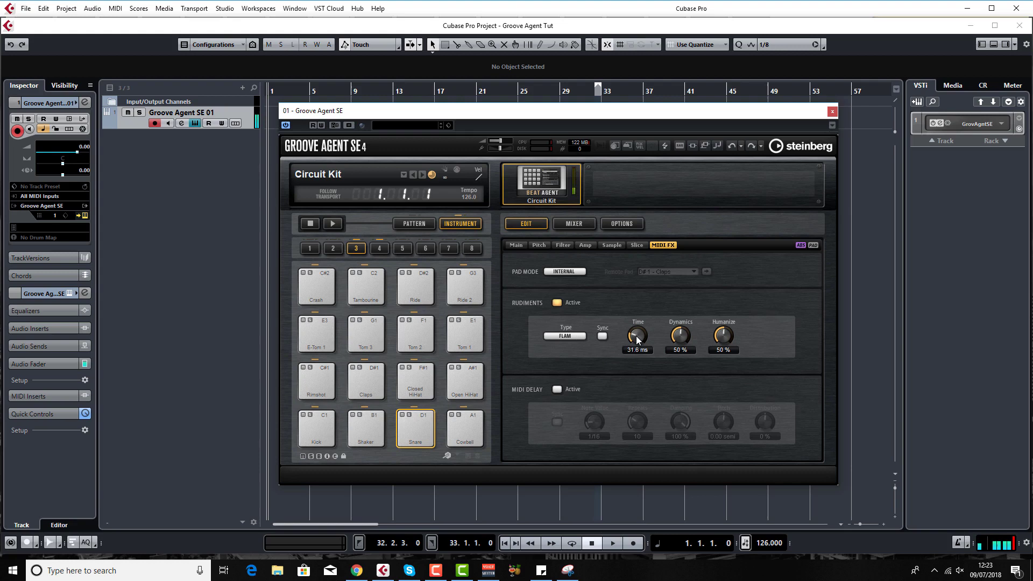
# Adjust the rudiment Time, Dynamics and Humanize (77%) and set the type to Buzz
pyautogui.moveTo(636, 336); pyautogui.dragTo(638, 308)
pyautogui.moveTo(680, 335); pyautogui.dragTo(682, 301)
pyautogui.moveTo(724, 335); pyautogui.dragTo(719, 303)
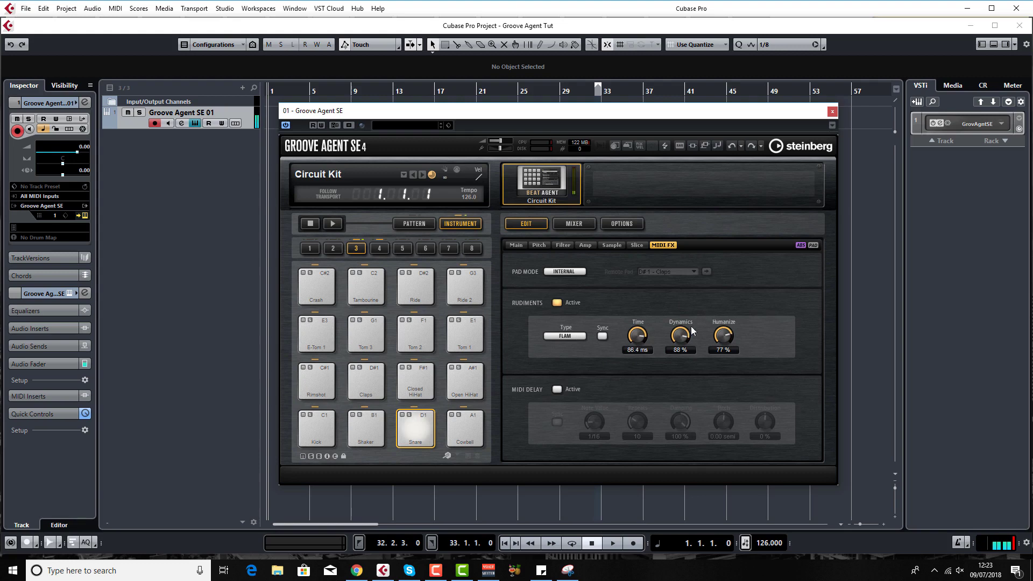
pyautogui.click(570, 336)
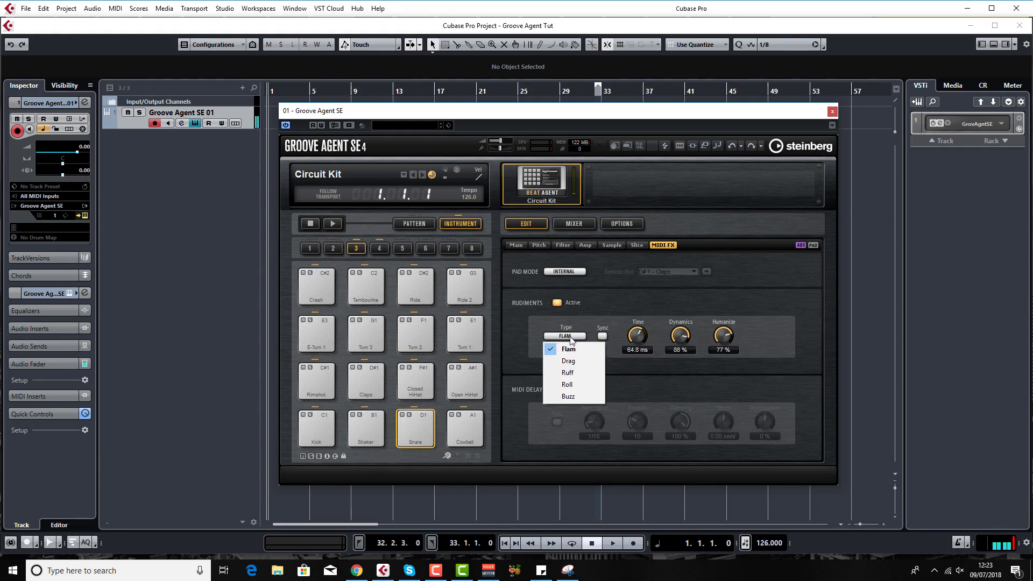
pyautogui.click(574, 396)
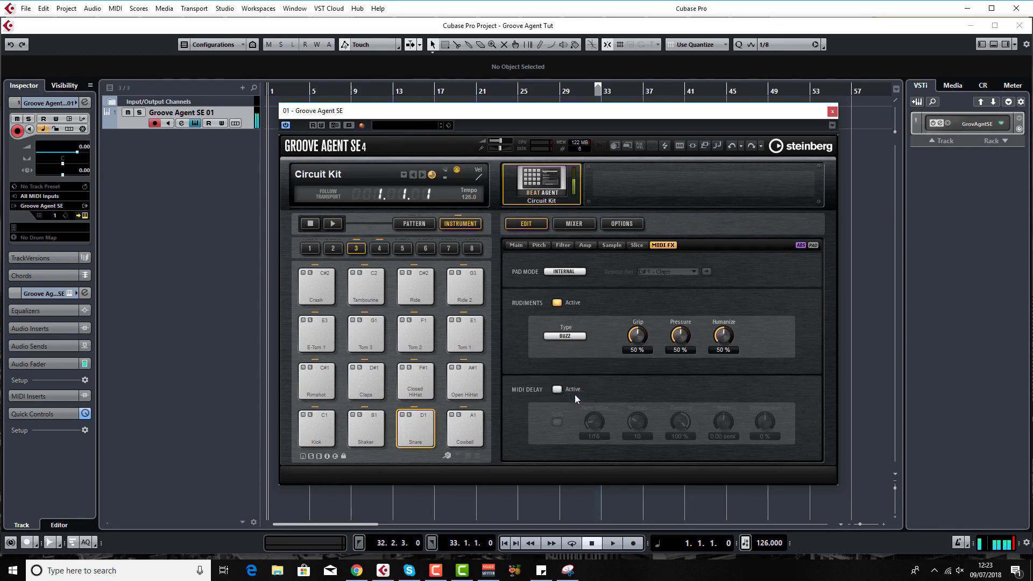
# Switch the Snare's rudiment type to Roll, activate MIDI Delay, and turn Rudiments off
pyautogui.click(570, 337)
pyautogui.click(574, 390)
pyautogui.click(559, 388)
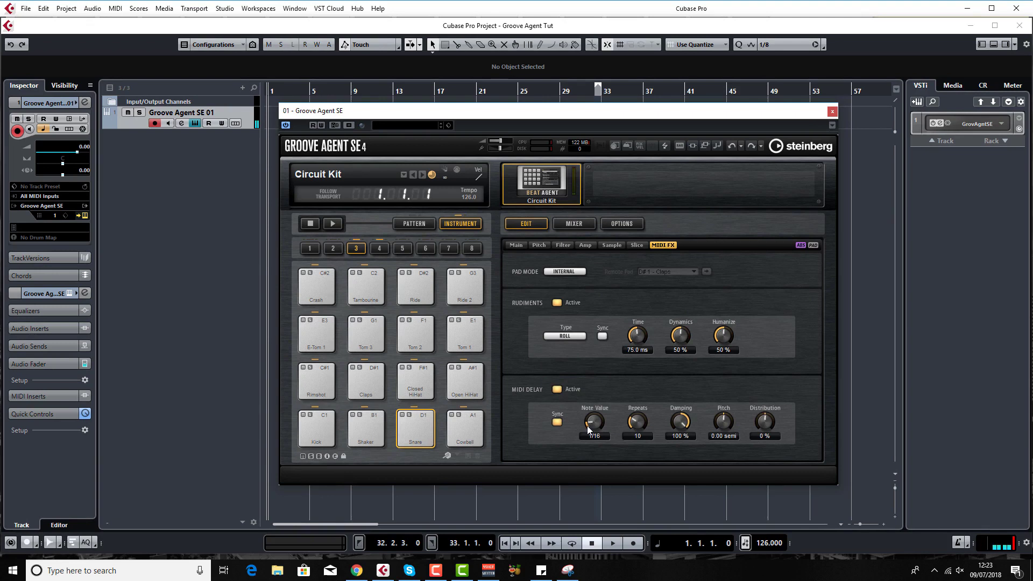
pyautogui.click(557, 303)
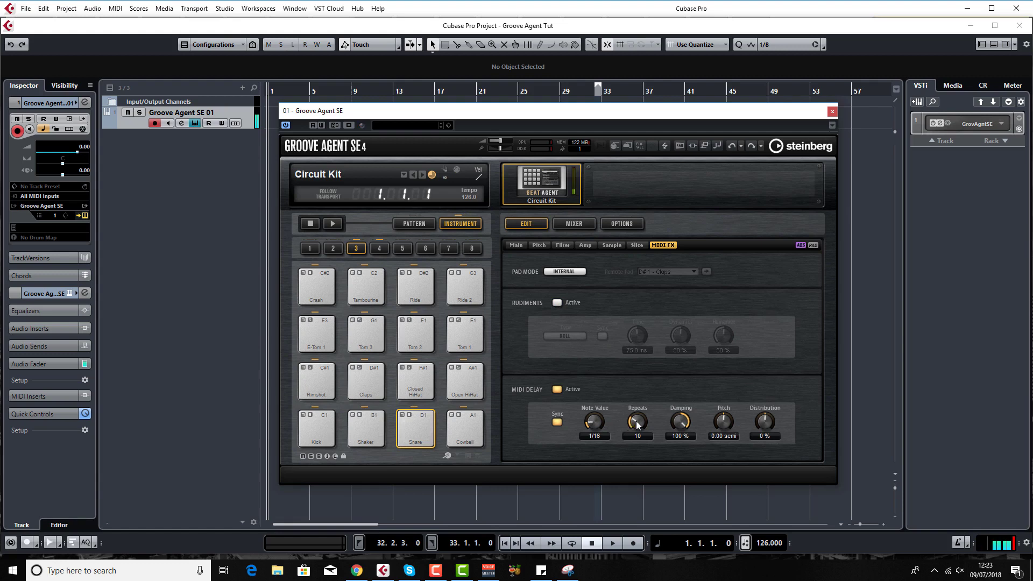
# Adjust the MIDI Delay pitch to 1.20, then -0.78 semitones
pyautogui.scroll(6, 636, 421)
pyautogui.scroll(-2, 640, 422)
pyautogui.moveTo(724, 421); pyautogui.dragTo(724, 396)
pyautogui.scroll(2, 724, 412)
pyautogui.moveTo(723, 412); pyautogui.dragTo(719, 469)
pyautogui.scroll(9, 723, 425)
# Turn off the Snare's MIDI Delay and show the Mixer's AUX channels
pyautogui.click(557, 389)
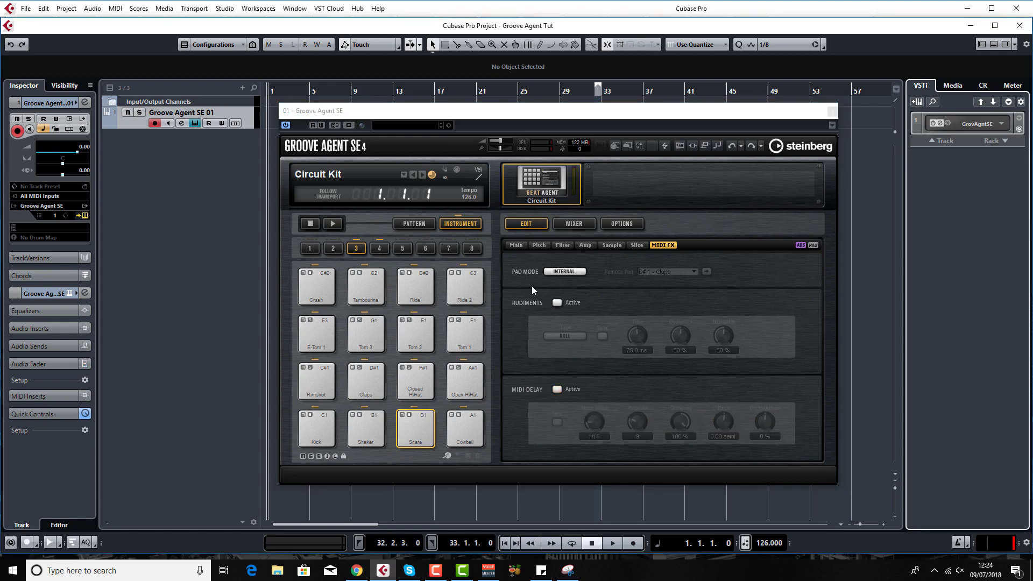
pyautogui.click(579, 226)
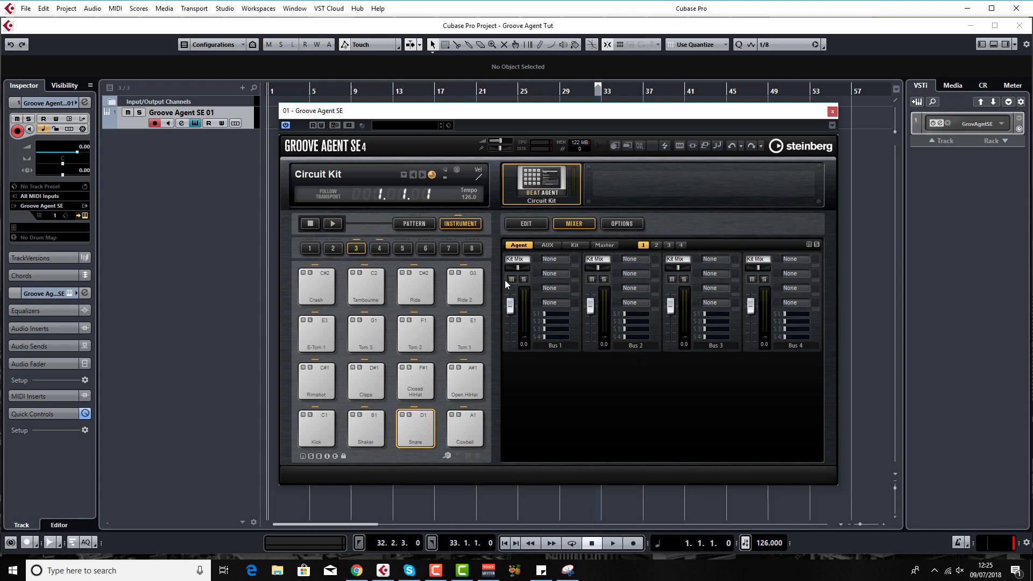
pyautogui.click(547, 245)
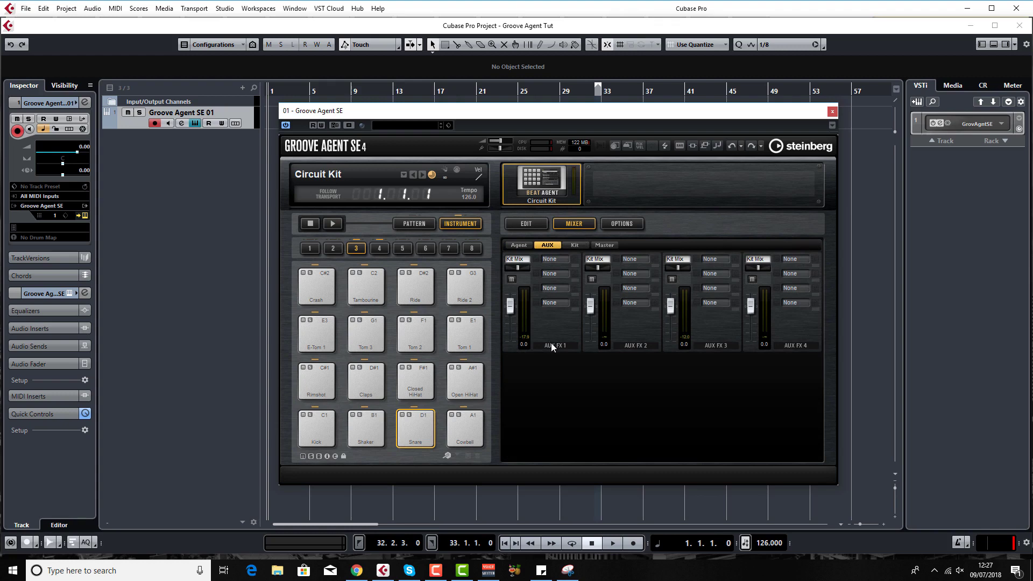
# Browse the Agent, Kit and Master mixer tabs, returning to the AUX FX channels
pyautogui.click(517, 246)
pyautogui.click(548, 245)
pyautogui.click(575, 246)
pyautogui.click(605, 245)
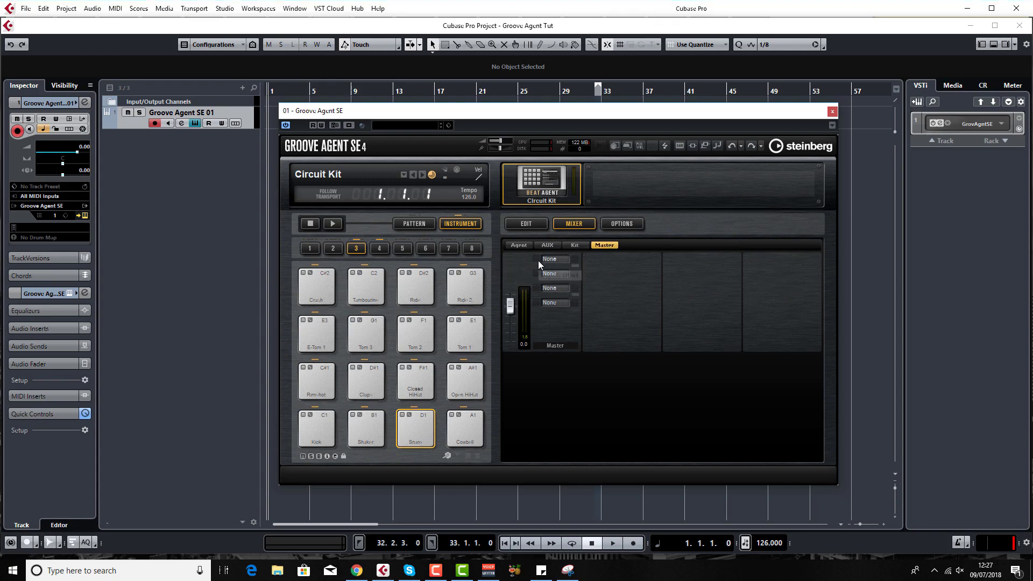
pyautogui.click(546, 246)
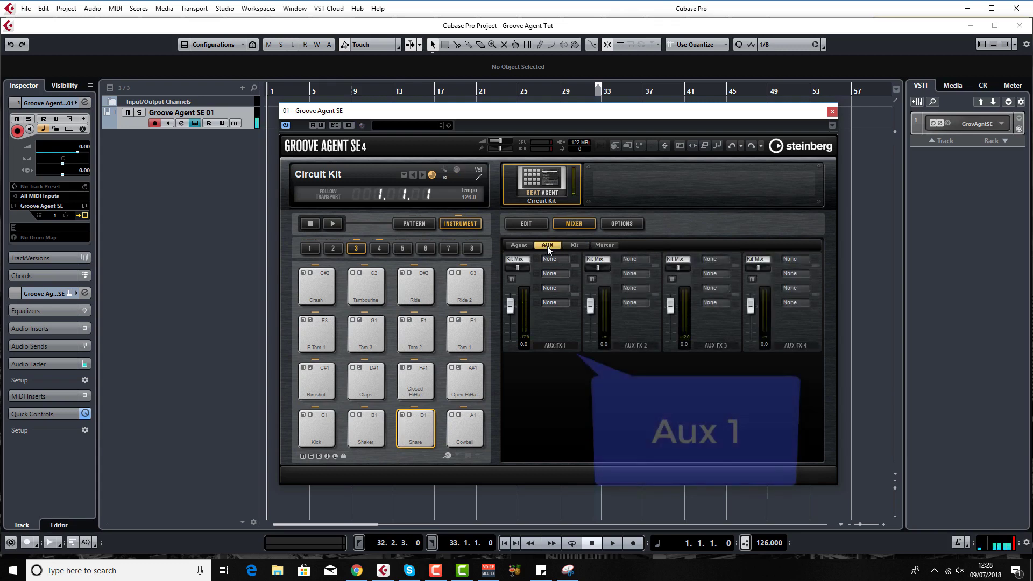
# Load a Reverb into AUX FX 1's first slot and audition the Snare
pyautogui.click(559, 274)
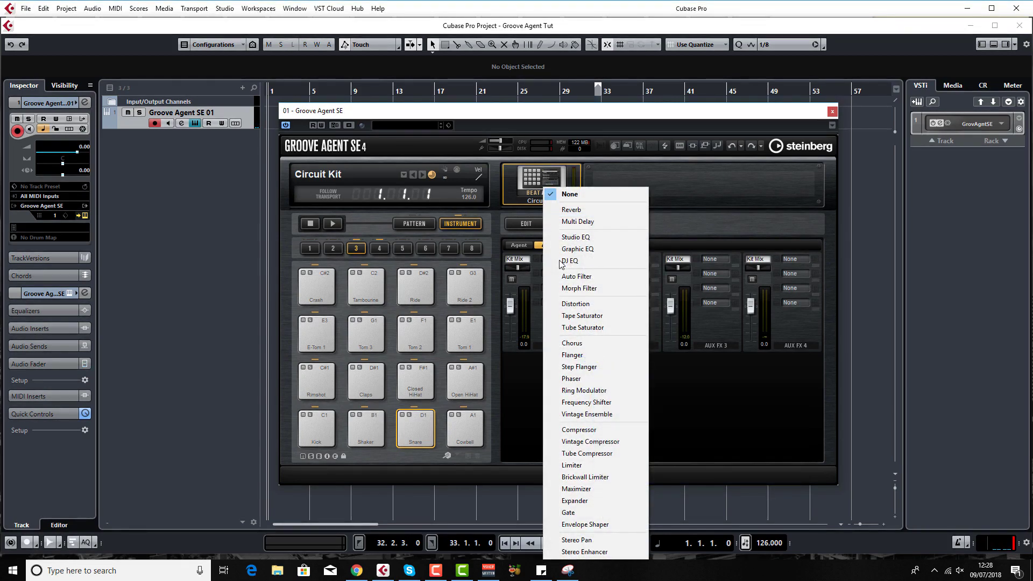
pyautogui.click(586, 211)
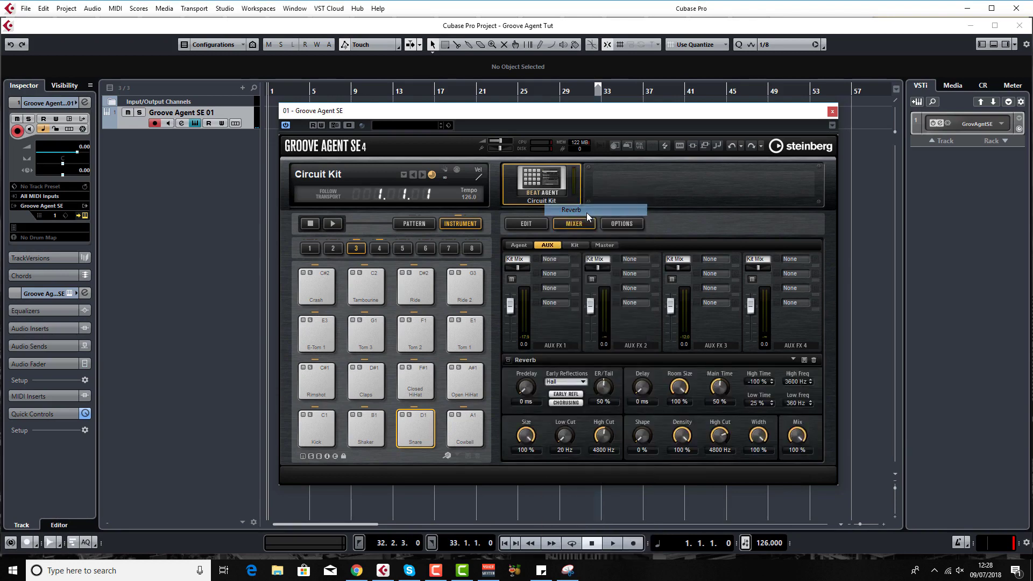
pyautogui.click(422, 435)
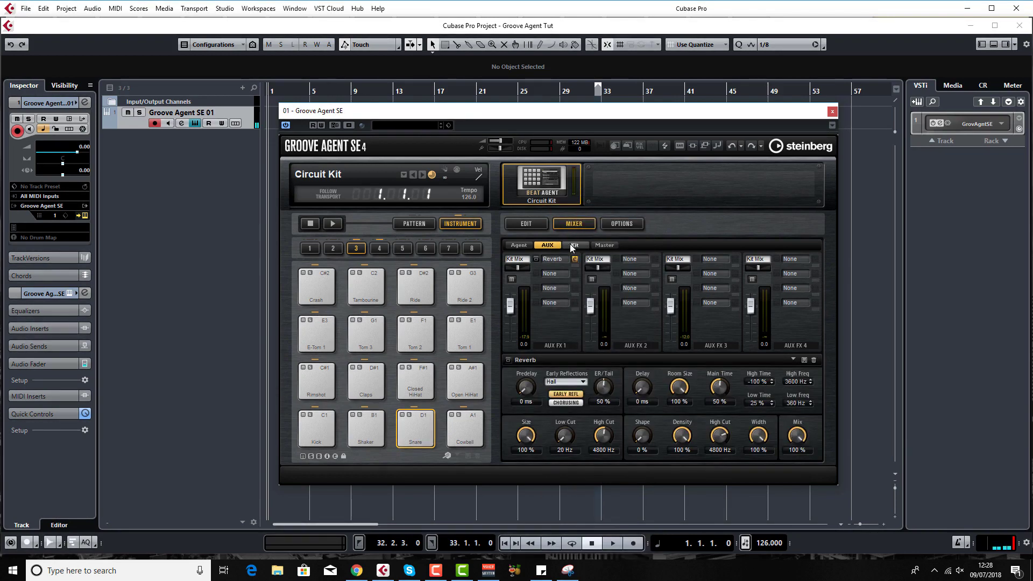
# Set the Snare pad's AUX 1 send to about -6.4 on the Amp page
pyautogui.click(537, 224)
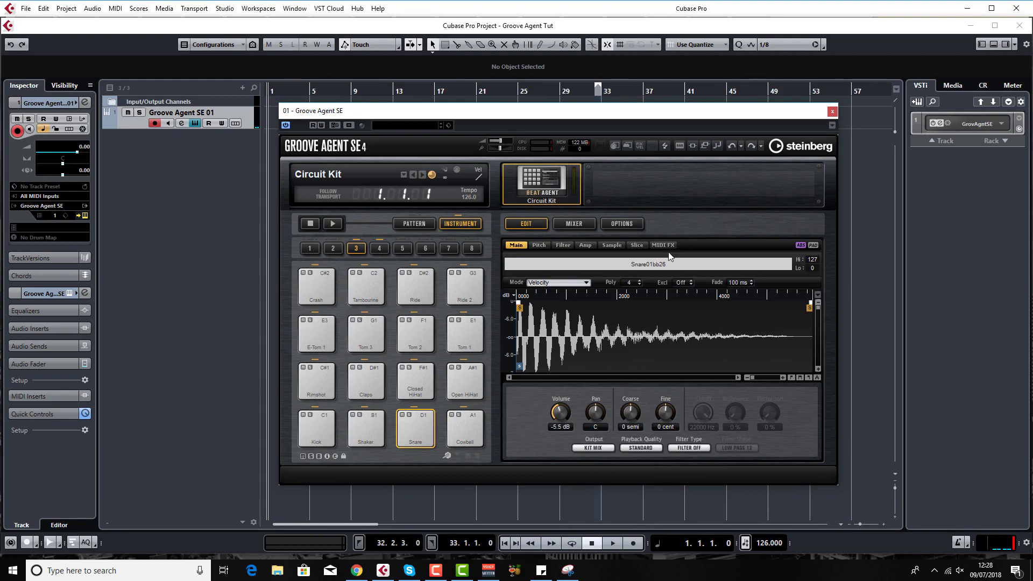
pyautogui.click(611, 245)
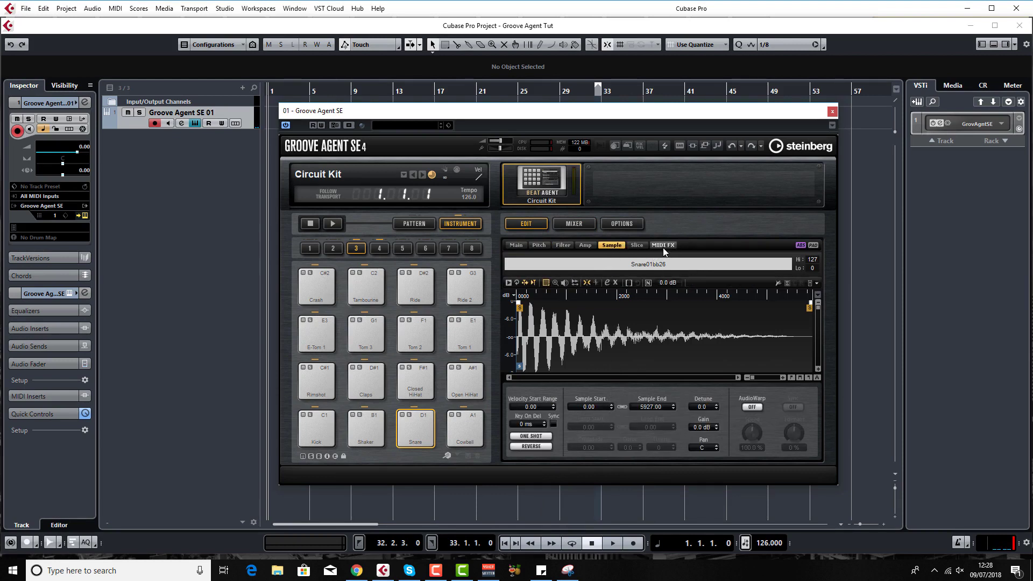
pyautogui.click(586, 246)
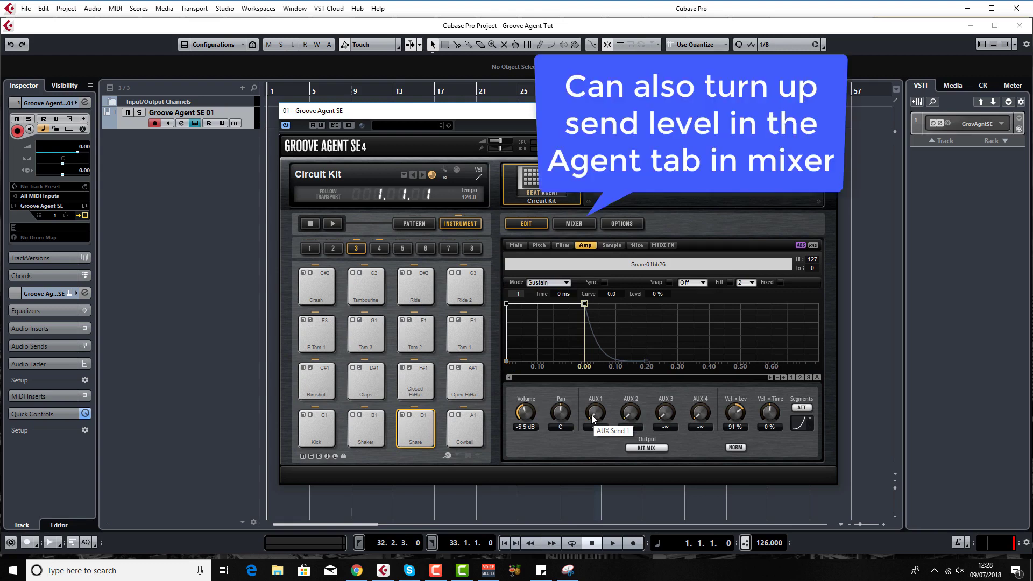
pyautogui.moveTo(594, 419)
pyautogui.mouseDown()
pyautogui.moveTo(596, 398)
pyautogui.moveTo(599, 409)
pyautogui.mouseUp()
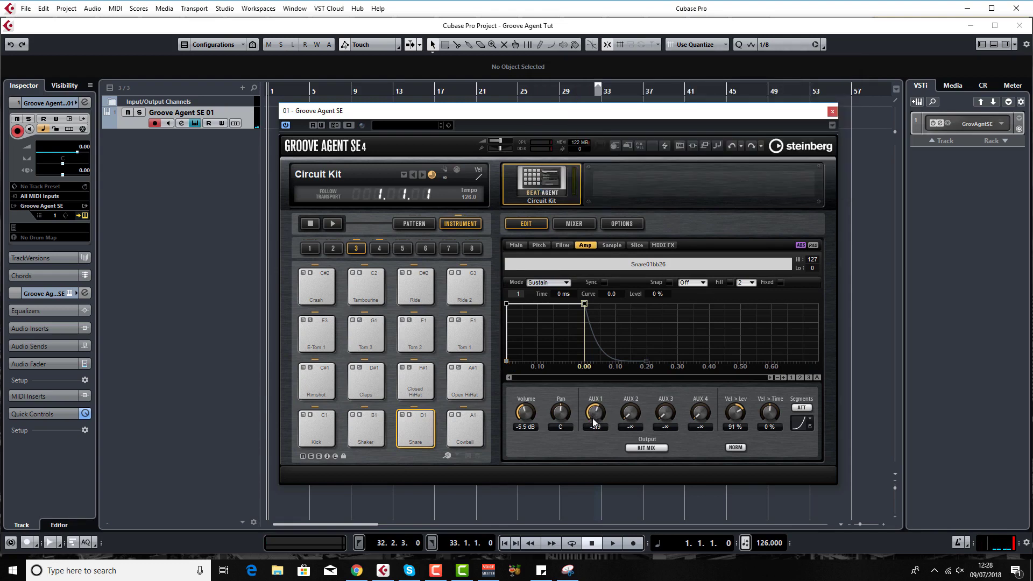
pyautogui.moveTo(596, 416); pyautogui.dragTo(599, 401)
# In the Media File Browser, open Build Up Snares and preview BTP-HT1-Build-Snare-09
pyautogui.click(954, 87)
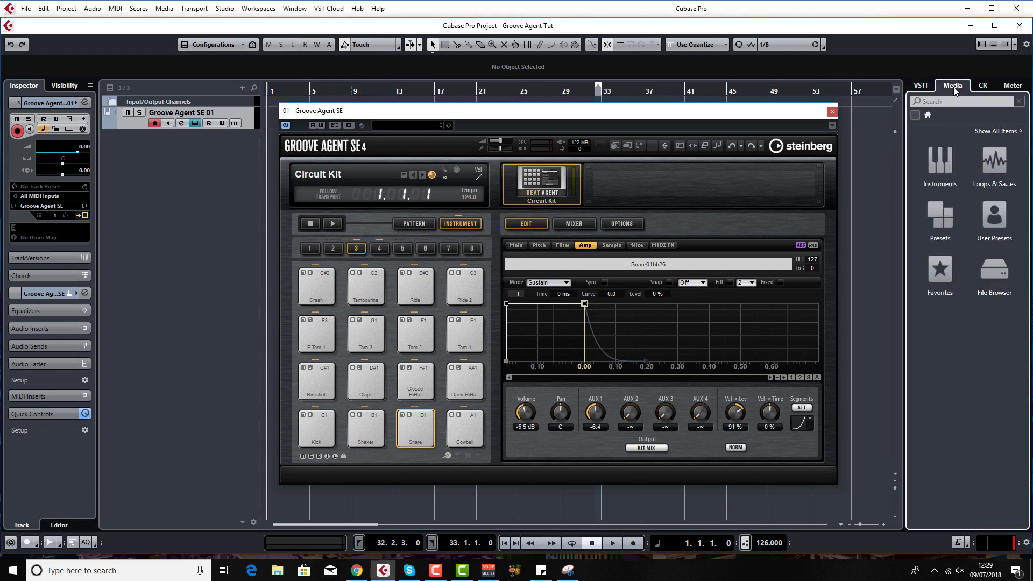
pyautogui.click(991, 274)
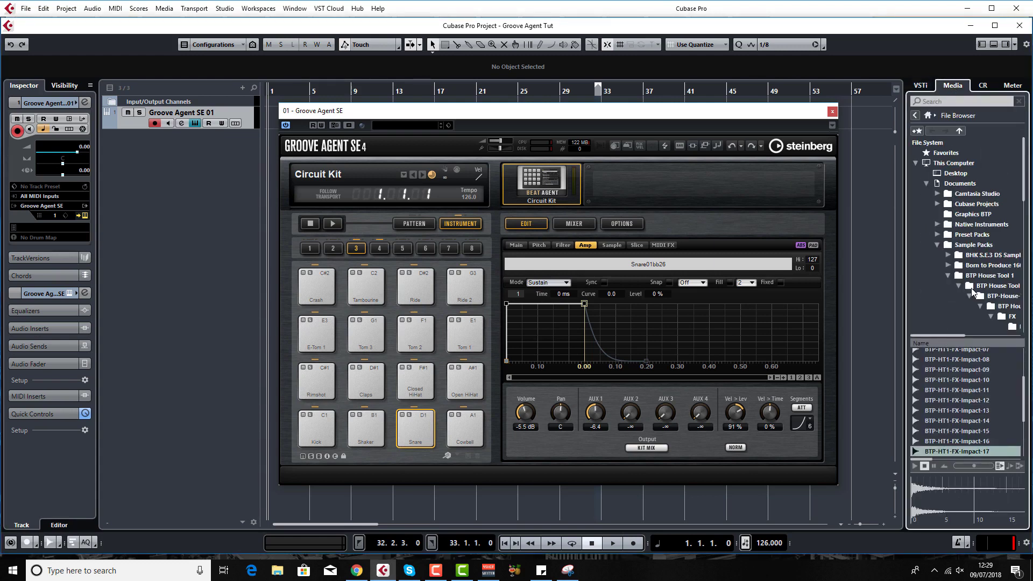
pyautogui.click(1013, 326)
pyautogui.click(948, 398)
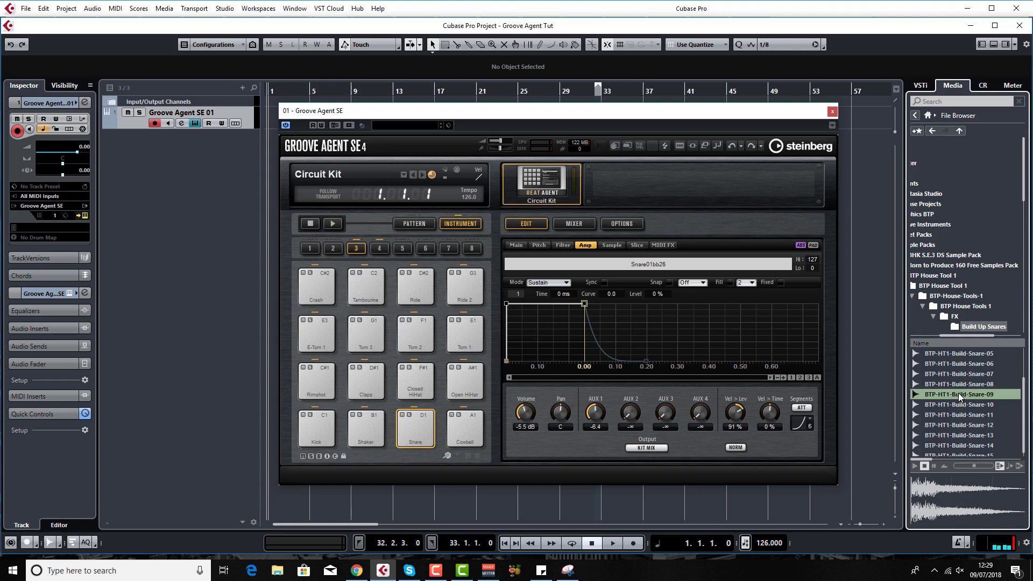
# Drop Build-Snare-09 onto the Snare pad as a layer beside Snare01bb26, then audition the pad
pyautogui.moveTo(959, 394); pyautogui.dragTo(419, 421)
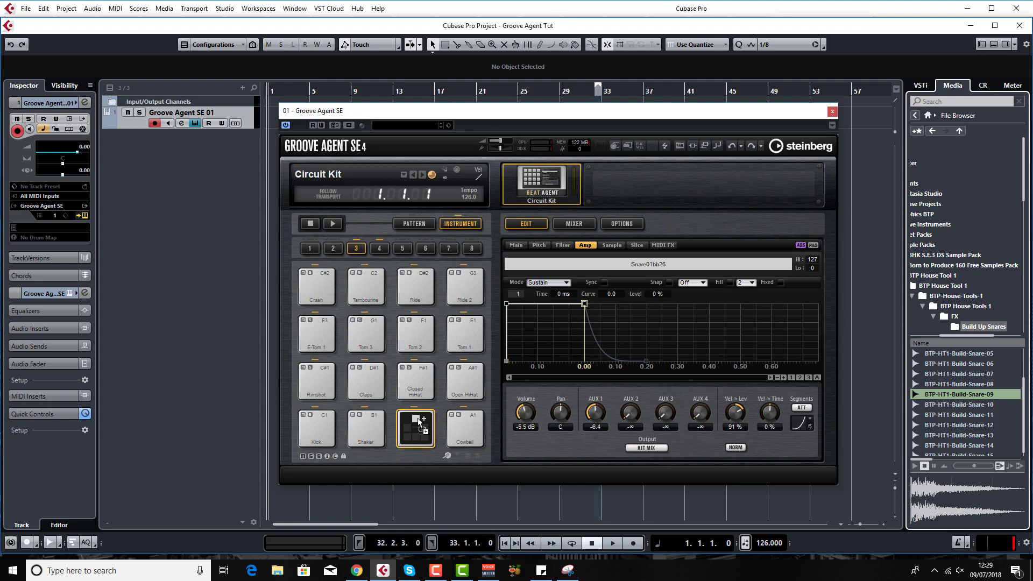
pyautogui.moveTo(419, 421); pyautogui.dragTo(419, 425)
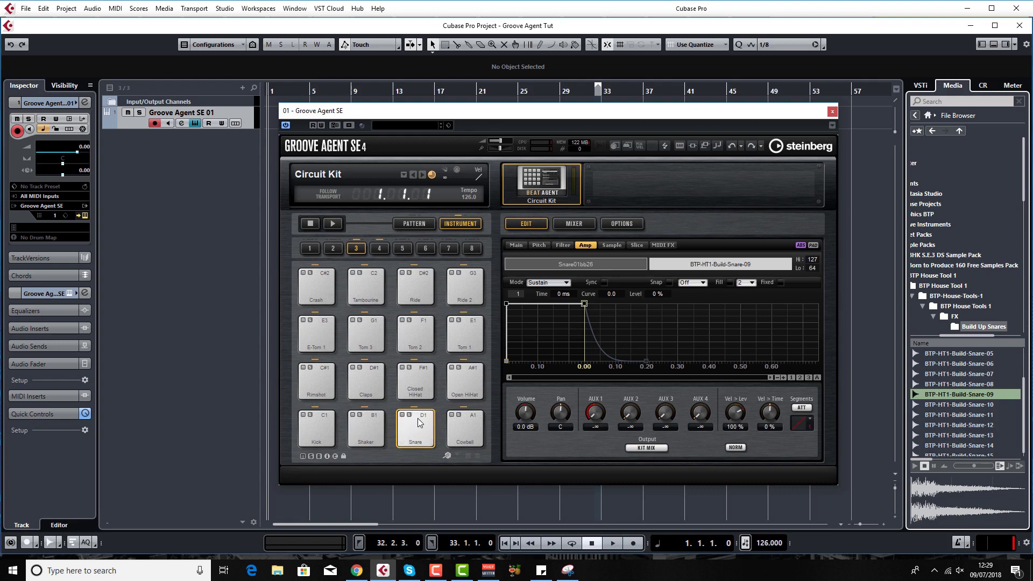
pyautogui.click(612, 265)
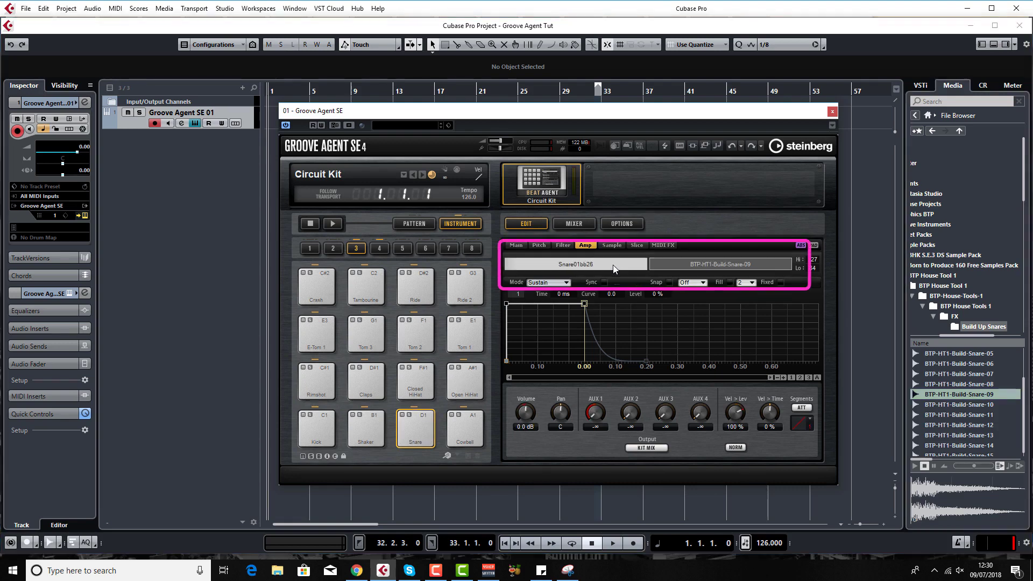
pyautogui.click(690, 266)
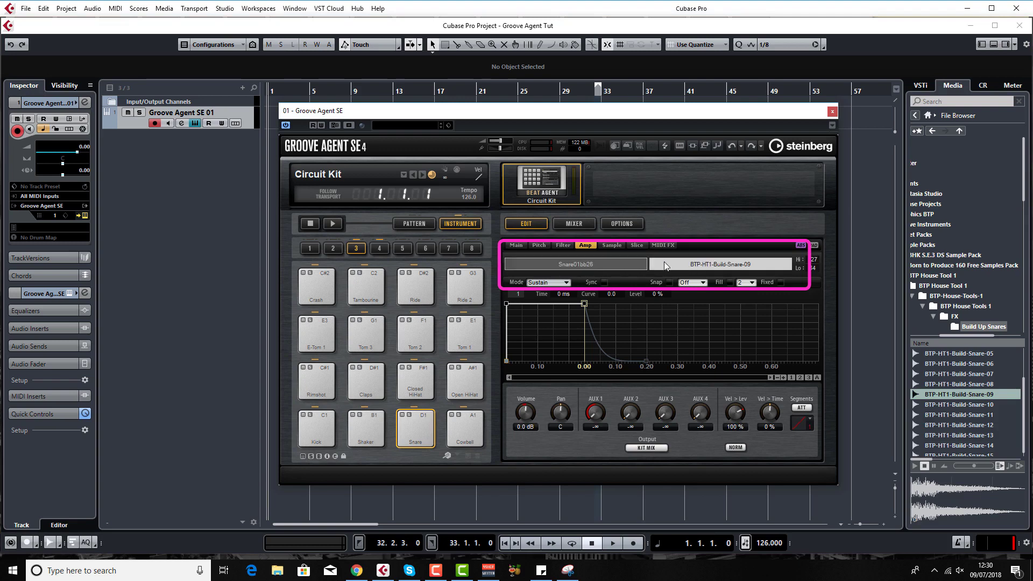
pyautogui.click(419, 431)
# Audition the layered Snare pad at several velocities
pyautogui.click(422, 423)
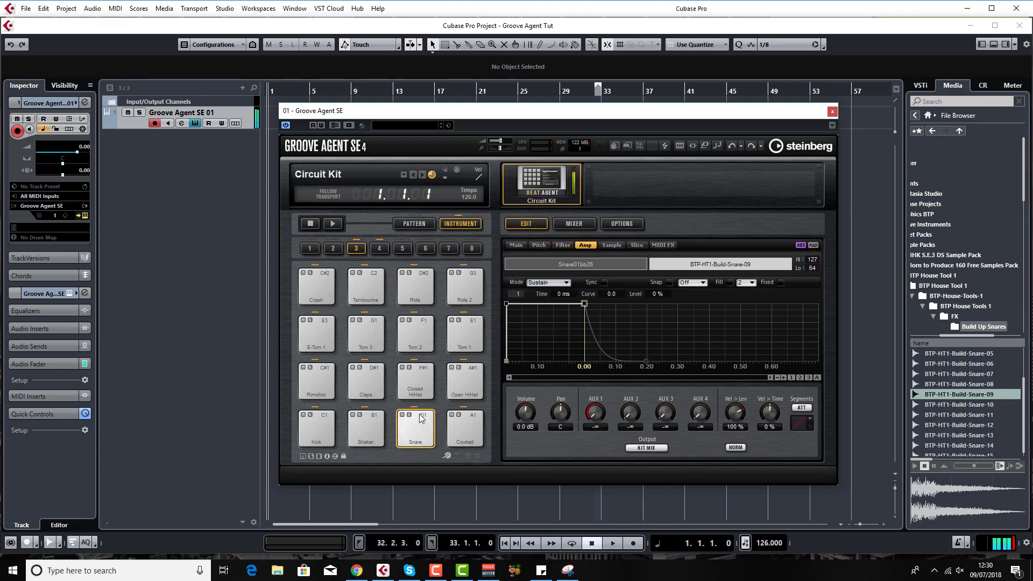
pyautogui.click(423, 430)
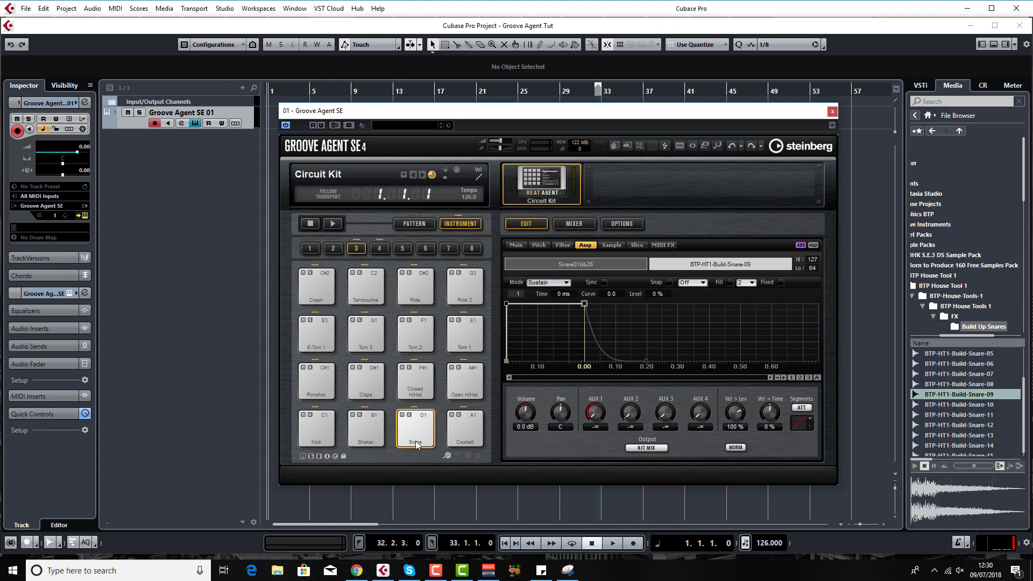
pyautogui.click(417, 444)
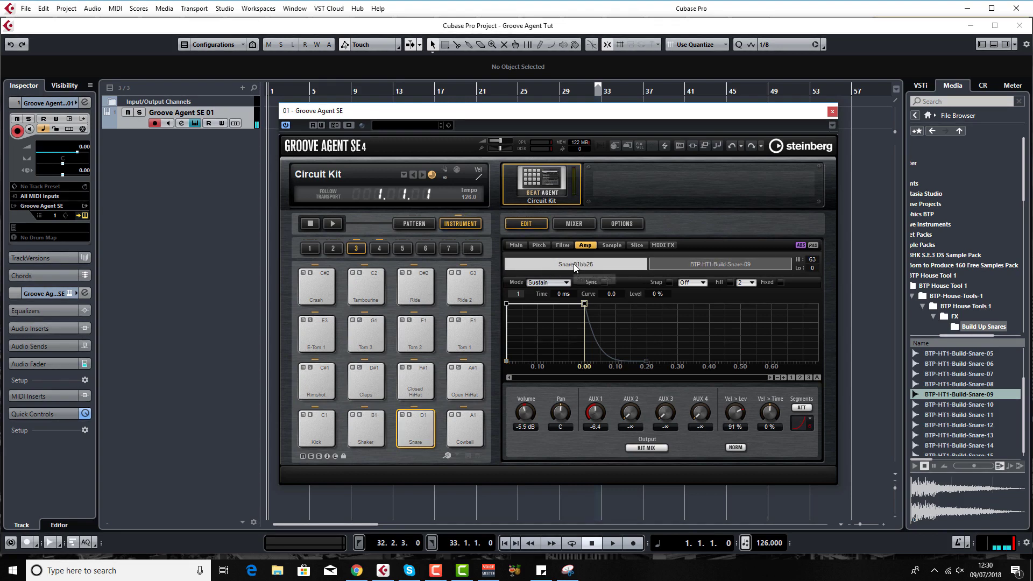
pyautogui.click(415, 437)
pyautogui.click(415, 434)
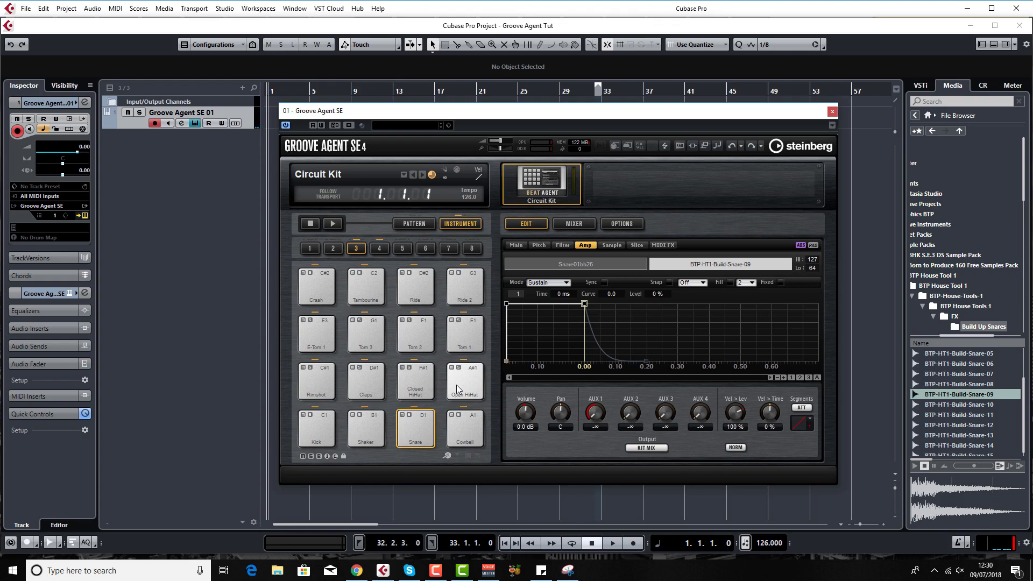
# Move the layer split so Build-Snare-09 covers velocities 37–127, then audition the pad
pyautogui.click(638, 265)
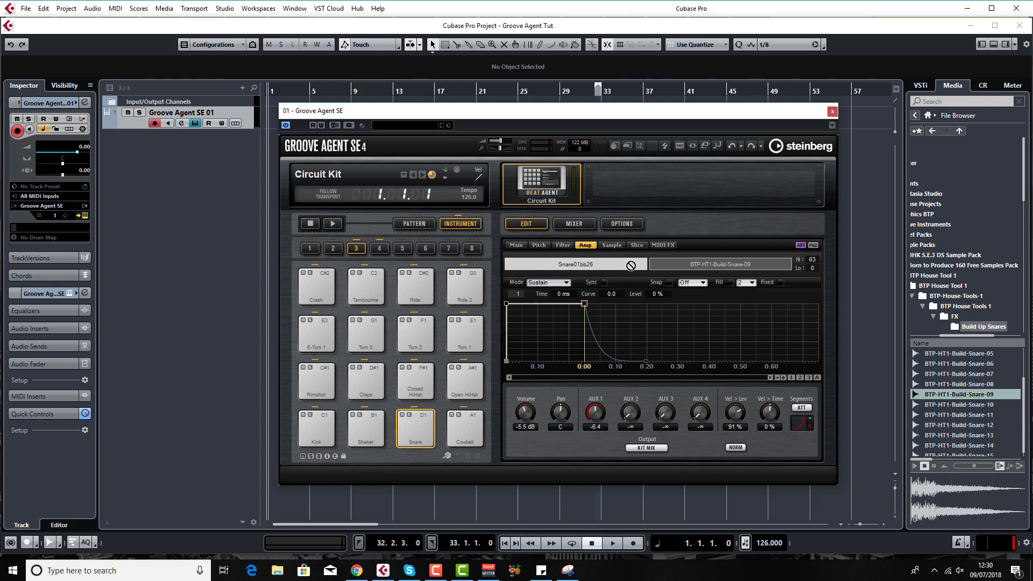
pyautogui.moveTo(654, 267); pyautogui.dragTo(583, 269)
pyautogui.click(412, 439)
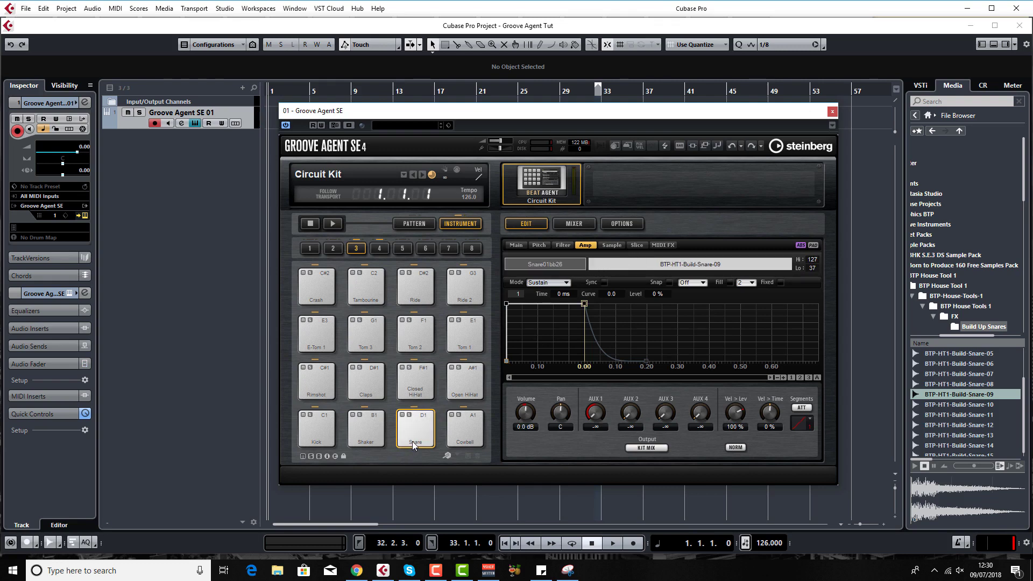
pyautogui.click(413, 440)
pyautogui.click(414, 440)
# Replace the Snare pad's sound with Build-Snare-09 and audition it
pyautogui.click(950, 395)
pyautogui.moveTo(951, 394); pyautogui.dragTo(419, 432)
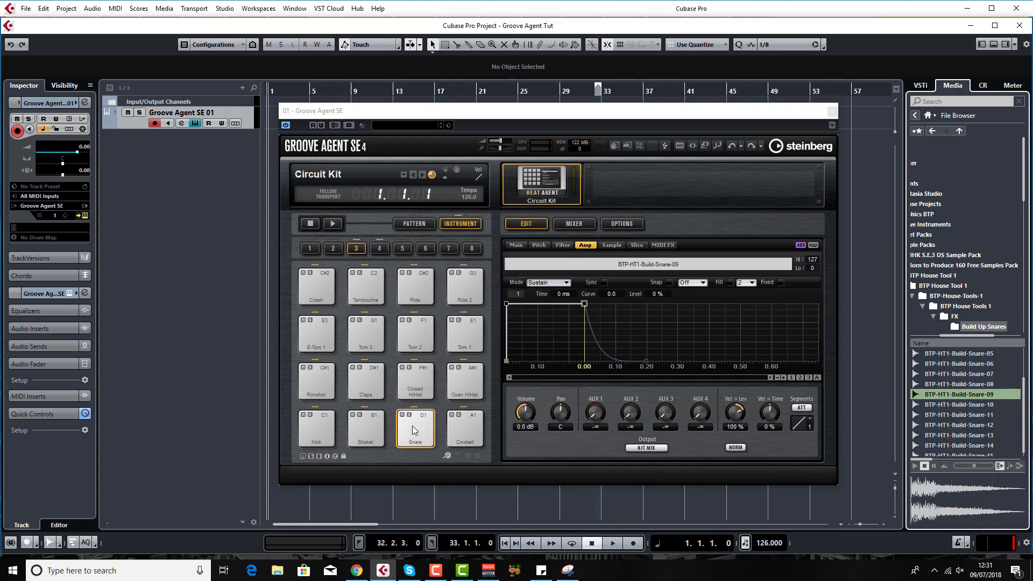
pyautogui.click(418, 431)
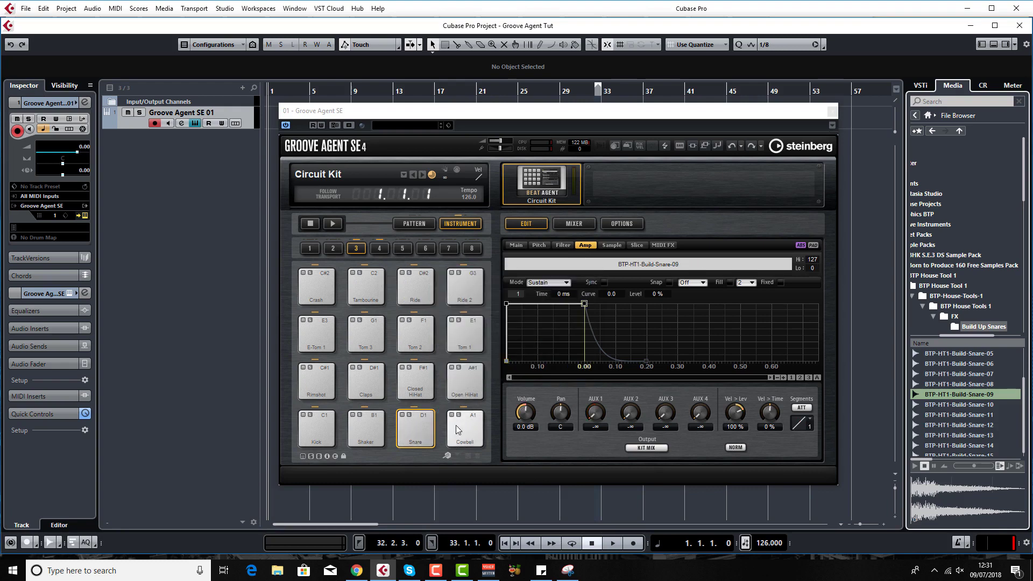
pyautogui.click(420, 431)
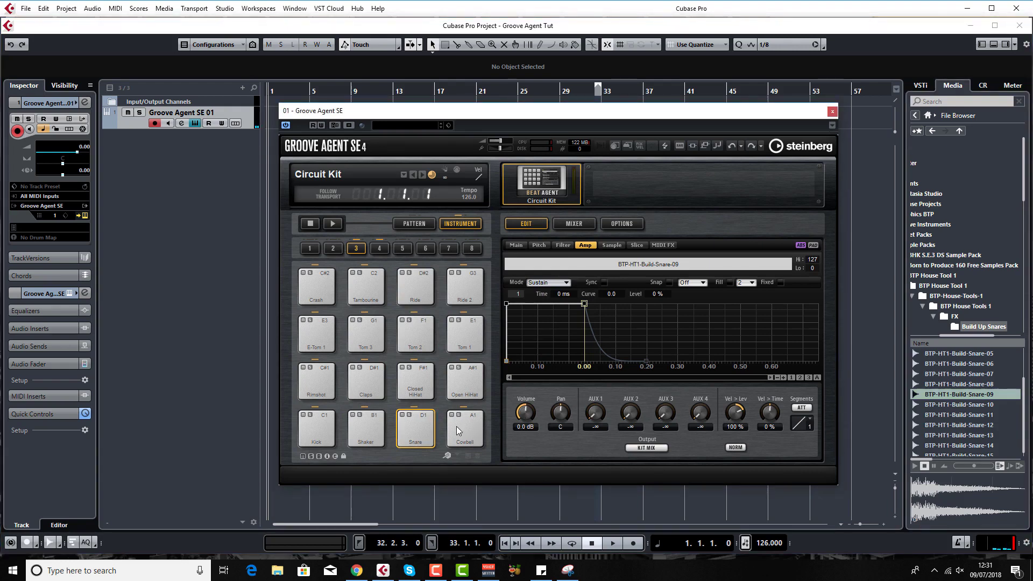
# Spread Build-Snare-08, -09 and -10 from the Kick pad across Kick, Shaker and Snare, then audition Shaker and Snare
pyautogui.click(956, 385)
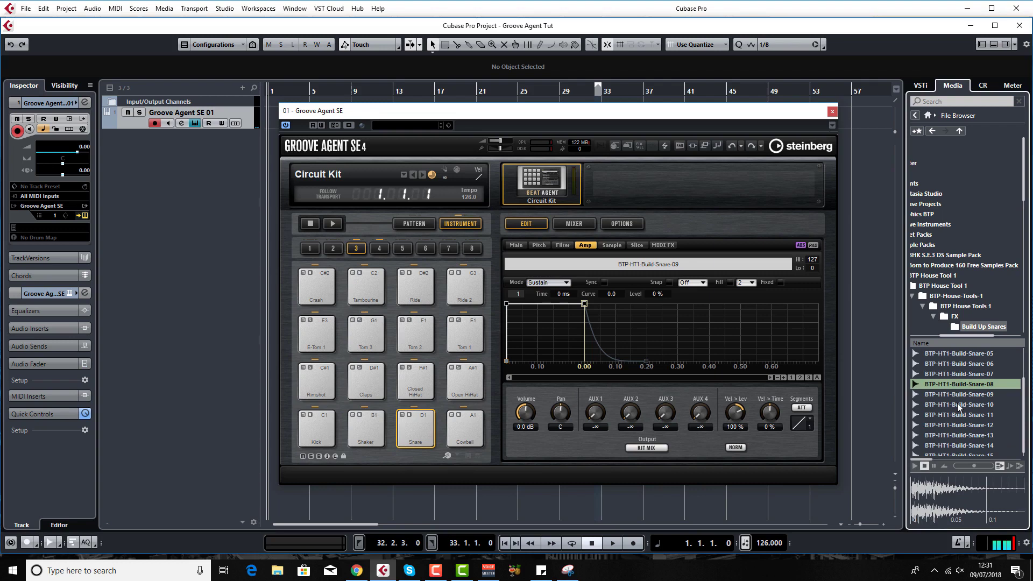
pyautogui.keyDown('shift'); pyautogui.click(958, 403); pyautogui.keyUp('shift')
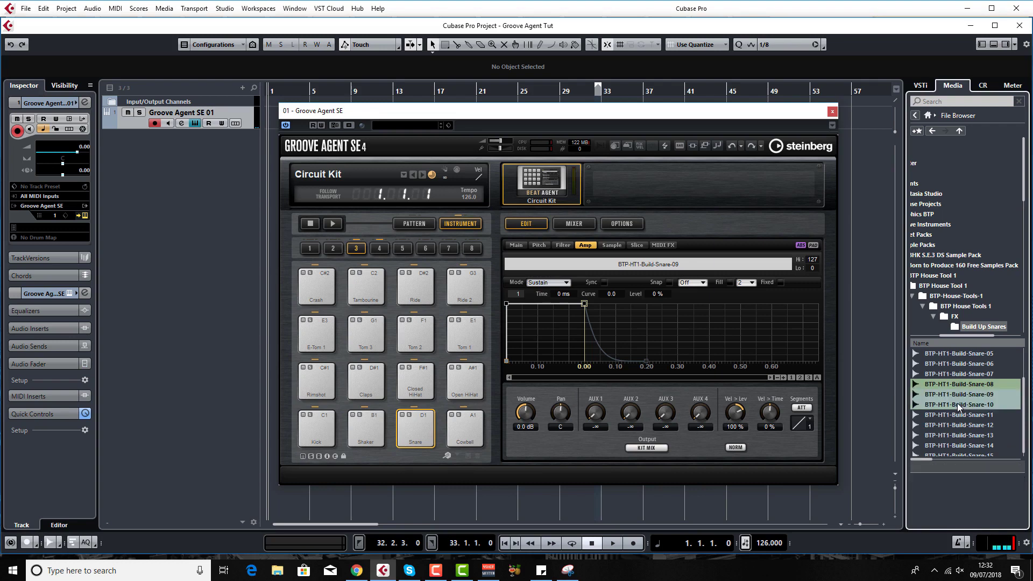
pyautogui.moveTo(957, 391); pyautogui.dragTo(313, 439)
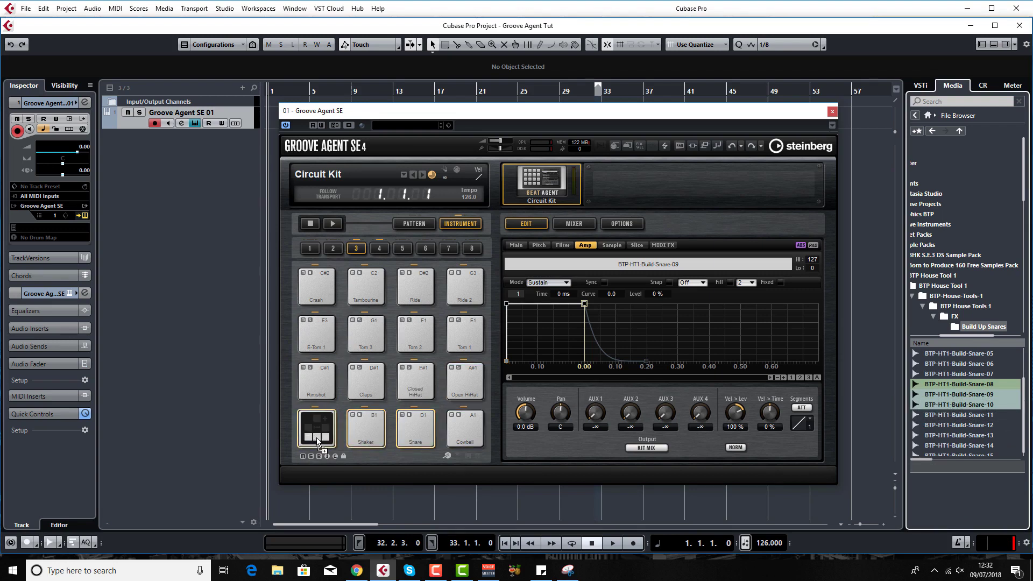
pyautogui.moveTo(317, 441); pyautogui.dragTo(408, 445)
pyautogui.moveTo(410, 446); pyautogui.dragTo(317, 431)
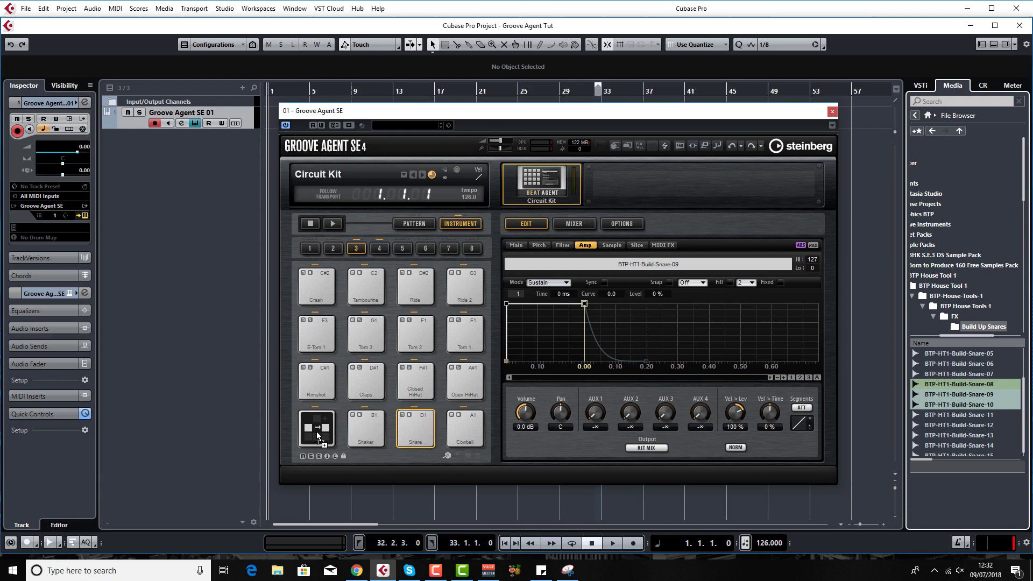
pyautogui.moveTo(316, 431); pyautogui.dragTo(318, 439)
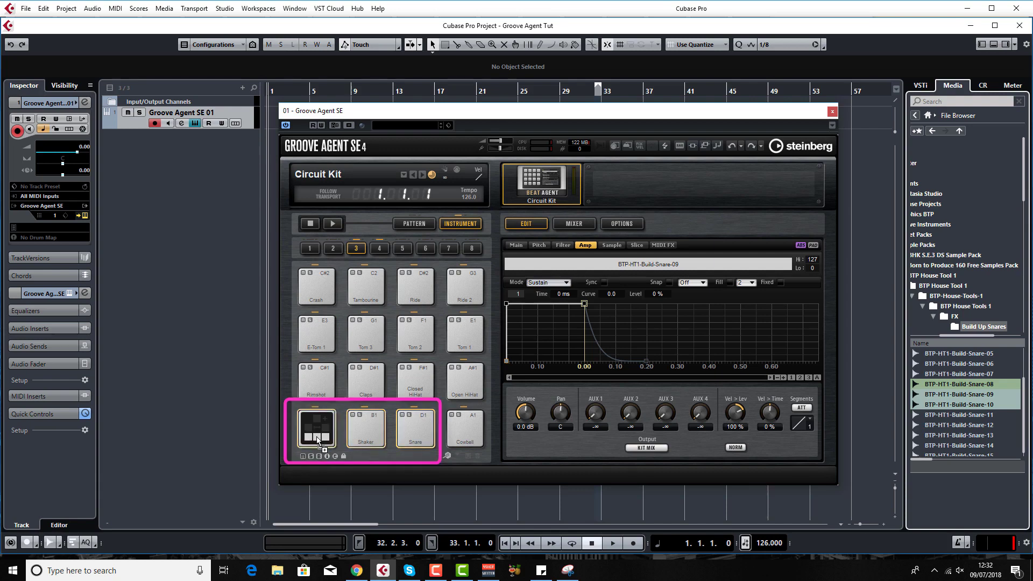
pyautogui.moveTo(318, 440); pyautogui.dragTo(317, 440)
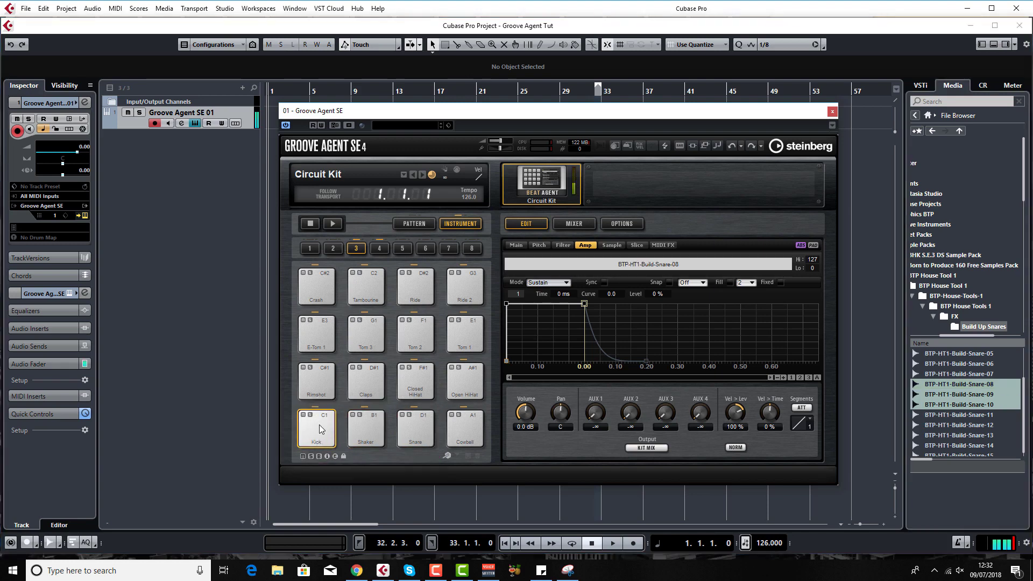
pyautogui.click(366, 431)
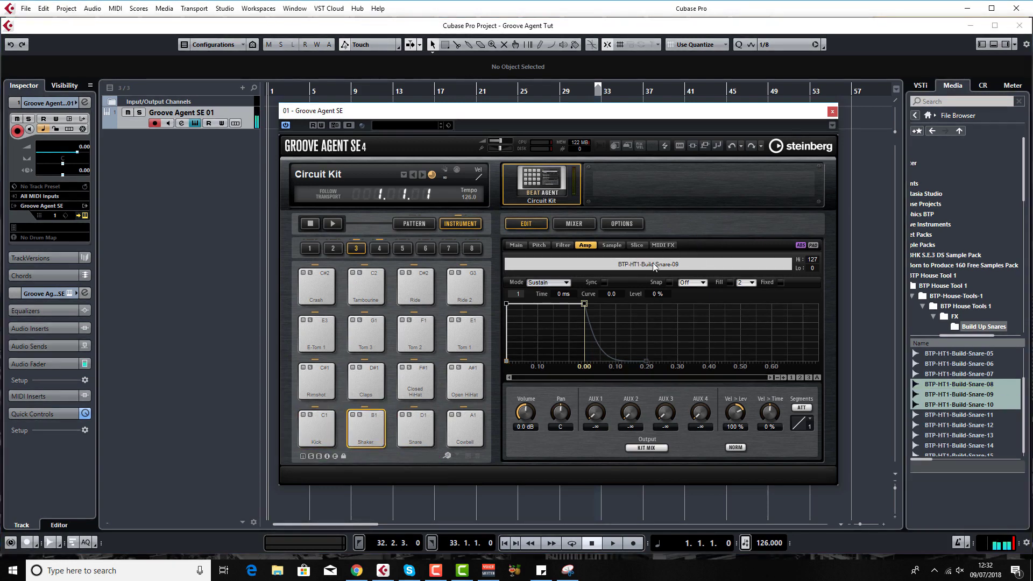
pyautogui.click(405, 431)
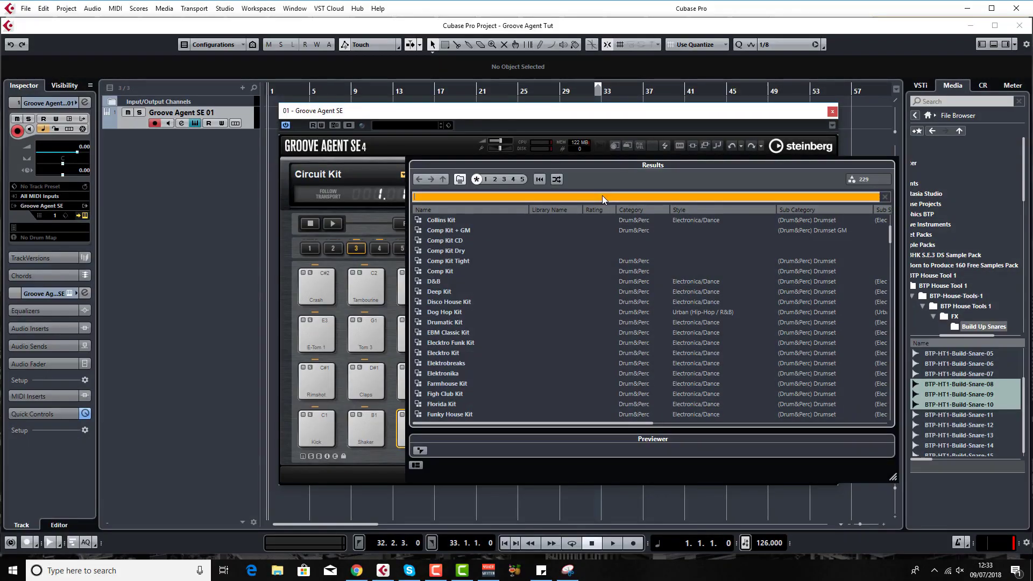
# Search 'einste', load the Einstein kit, and play its Snare pad at different velocities
pyautogui.write('einste')
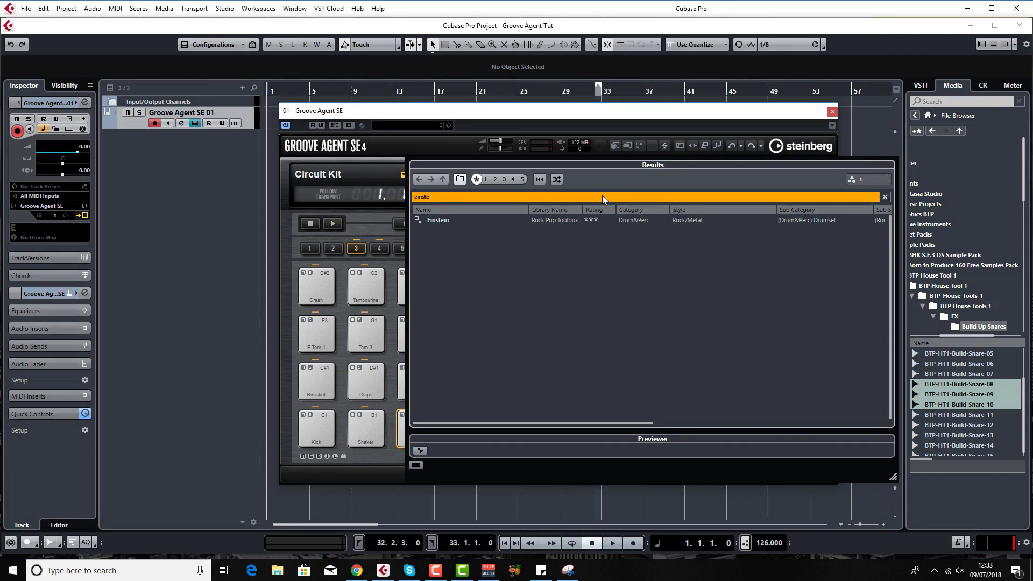
pyautogui.doubleClick(459, 222)
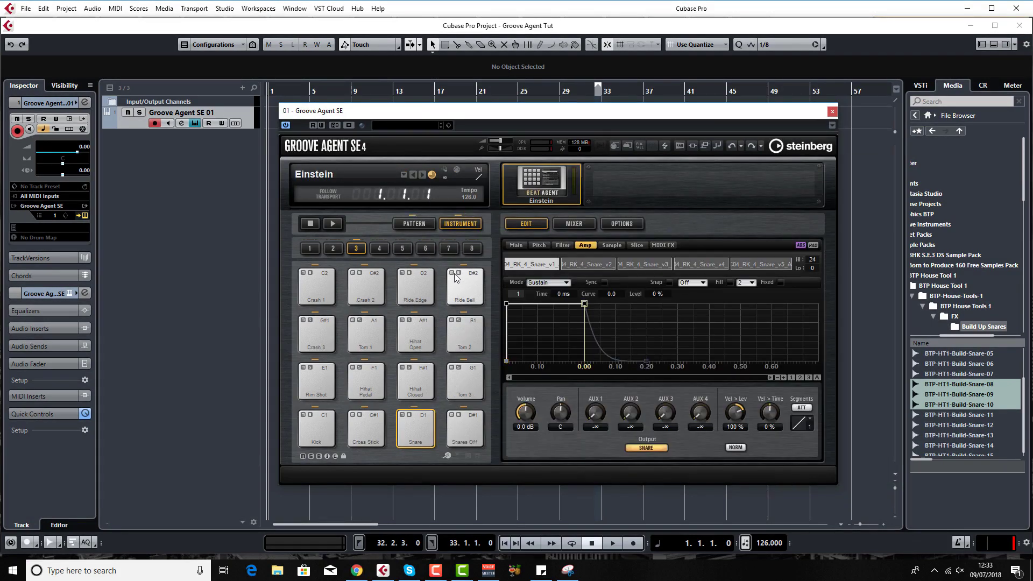
pyautogui.click(414, 438)
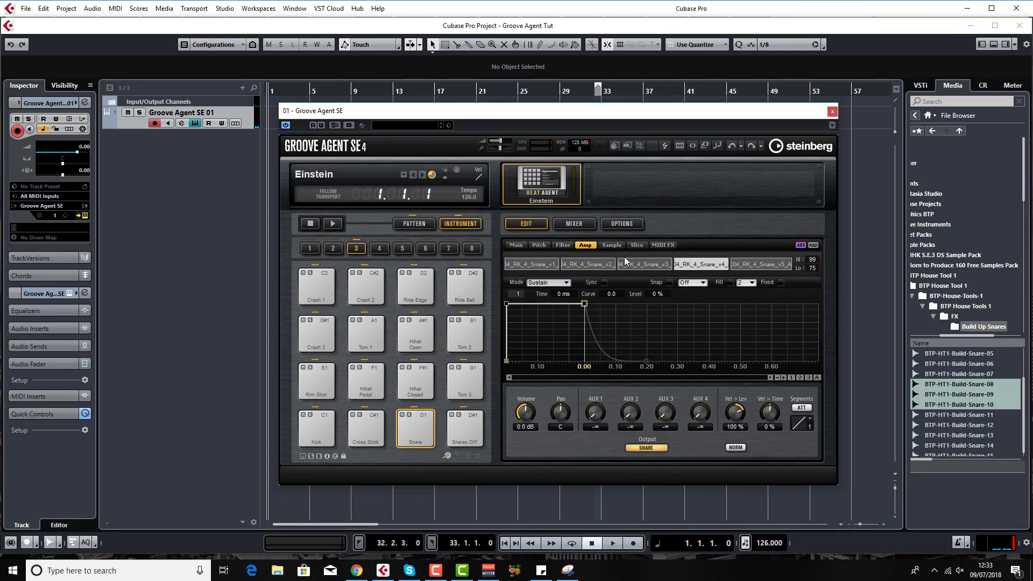
pyautogui.click(416, 446)
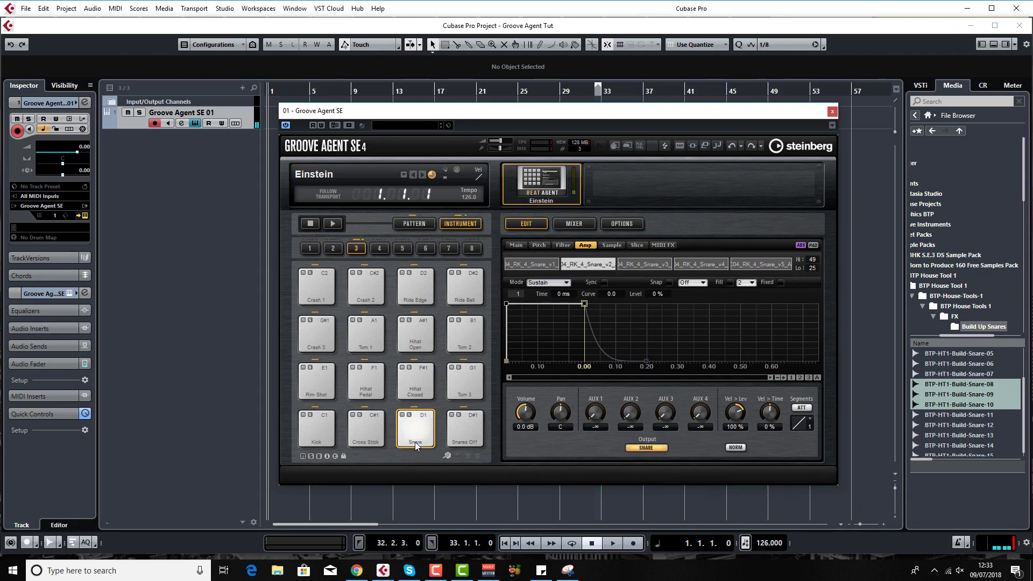
pyautogui.click(419, 444)
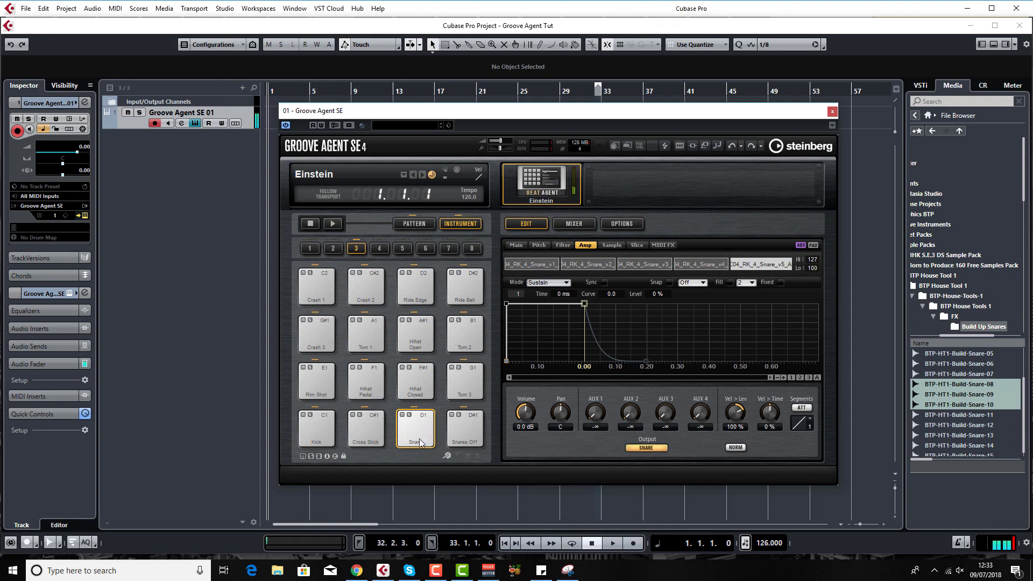
pyautogui.click(418, 428)
pyautogui.click(419, 426)
pyautogui.click(419, 423)
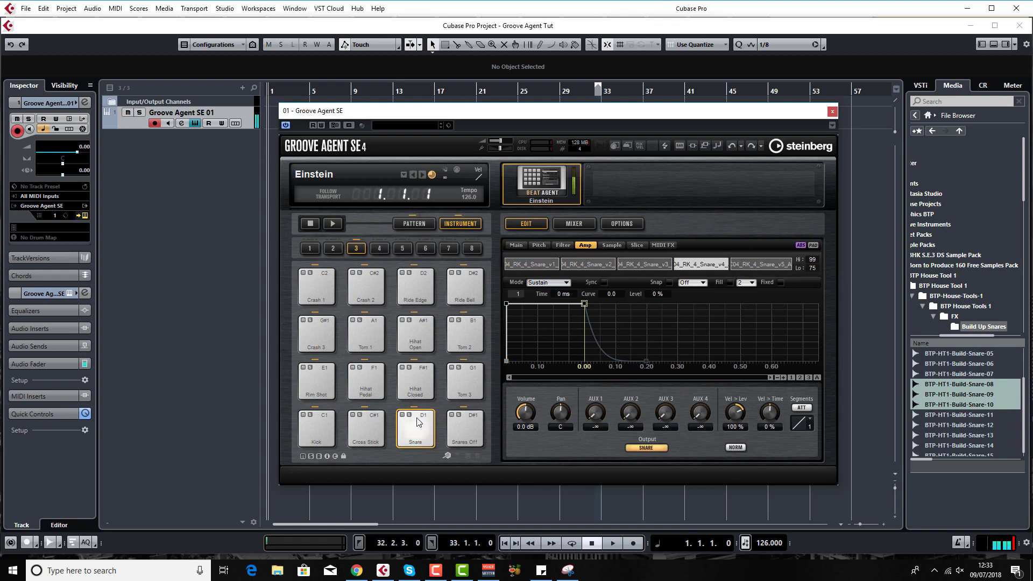
pyautogui.click(419, 423)
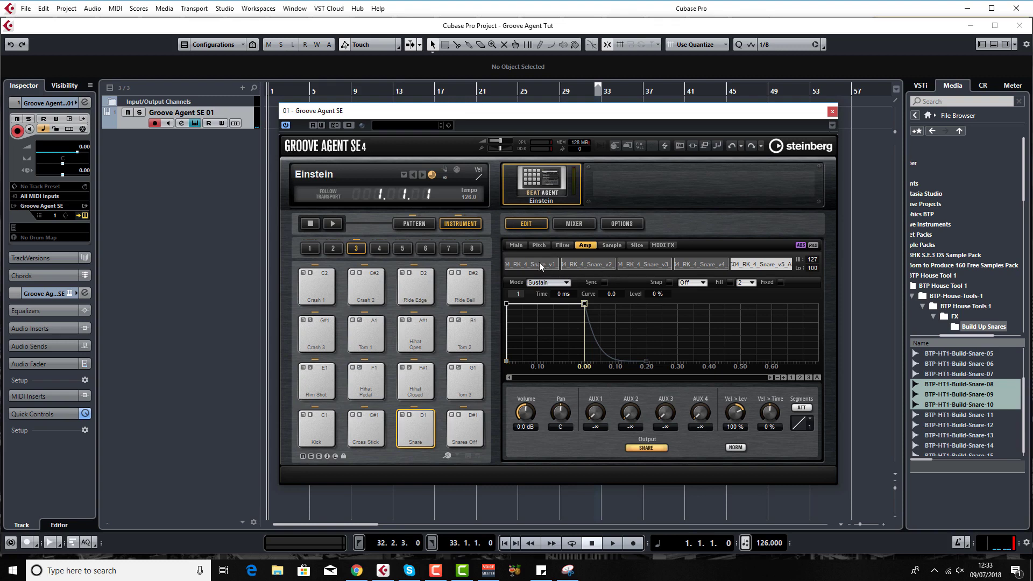
# Audition the Einstein kit's Cross Stick, Kick and Rim Shot pads
pyautogui.click(364, 430)
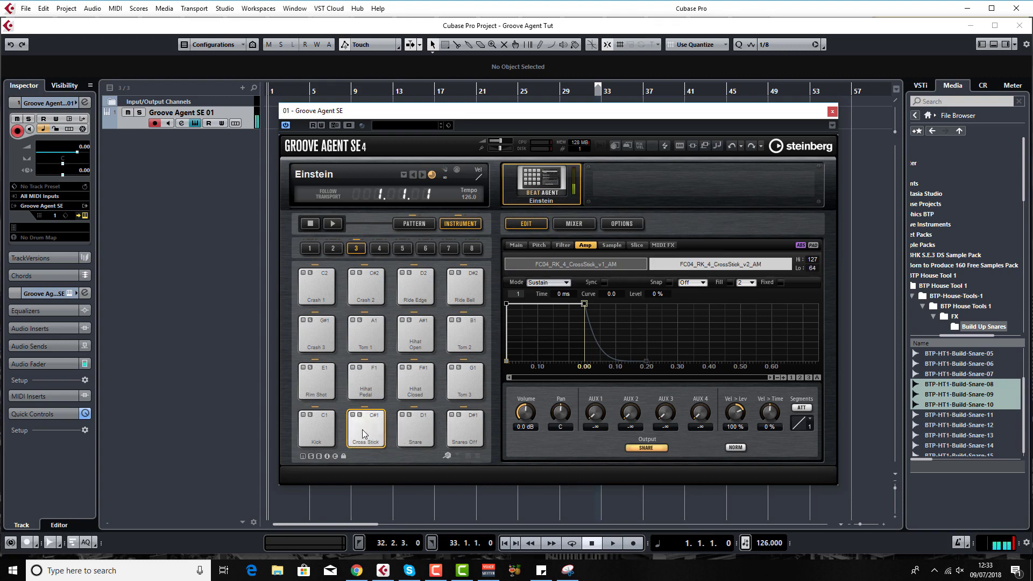
pyautogui.click(318, 432)
pyautogui.click(319, 429)
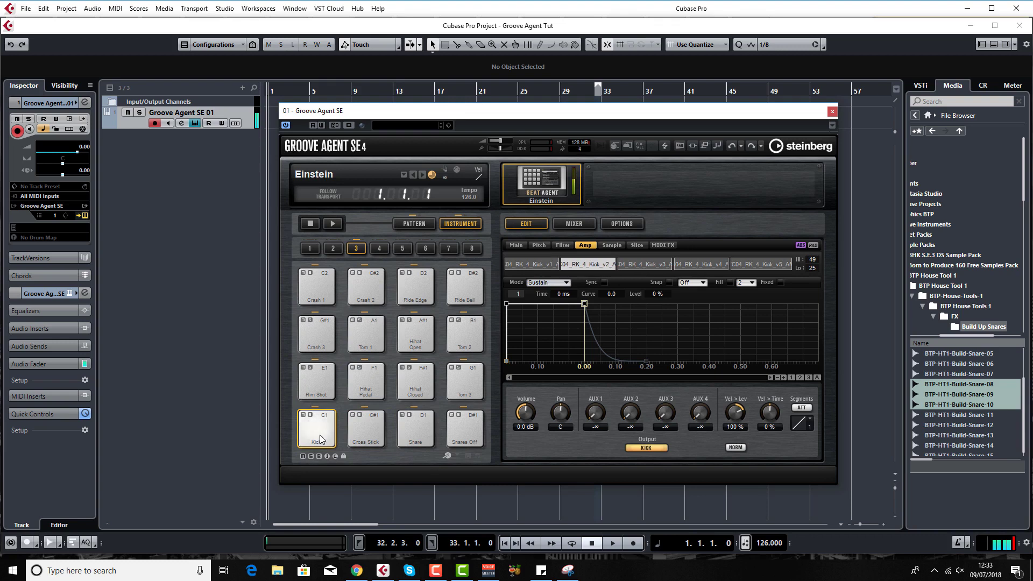
pyautogui.click(319, 427)
pyautogui.click(319, 425)
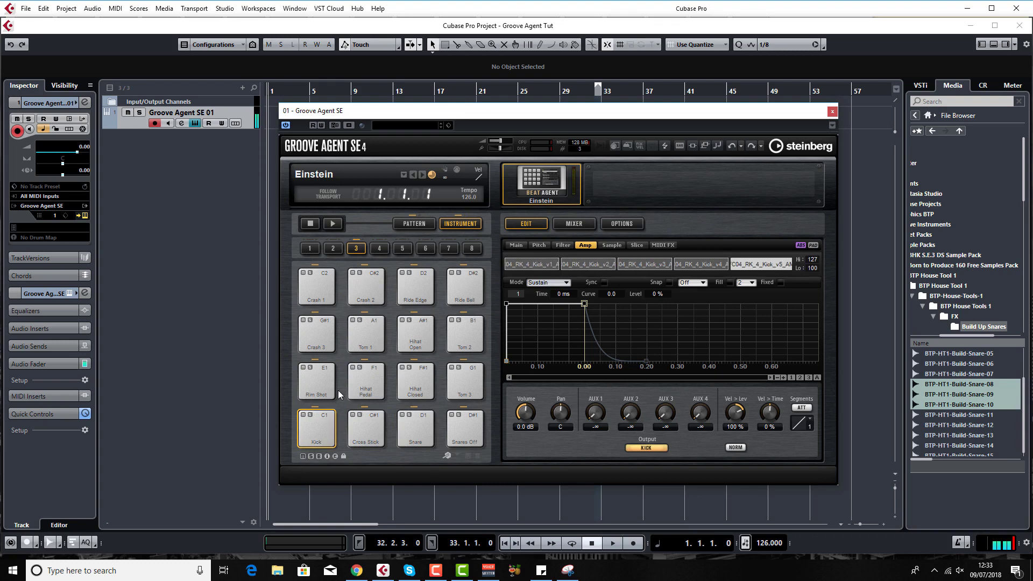
pyautogui.click(316, 393)
pyautogui.click(316, 384)
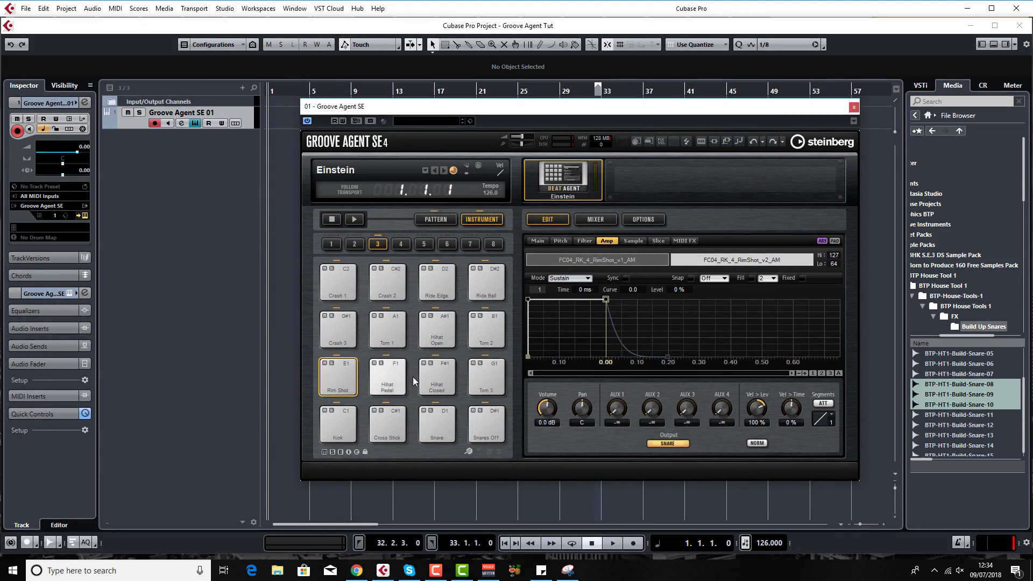
# View the Kick pad's Main page, browse Pitch, Filter and Amp, and open the kit load/save menu
pyautogui.click(538, 241)
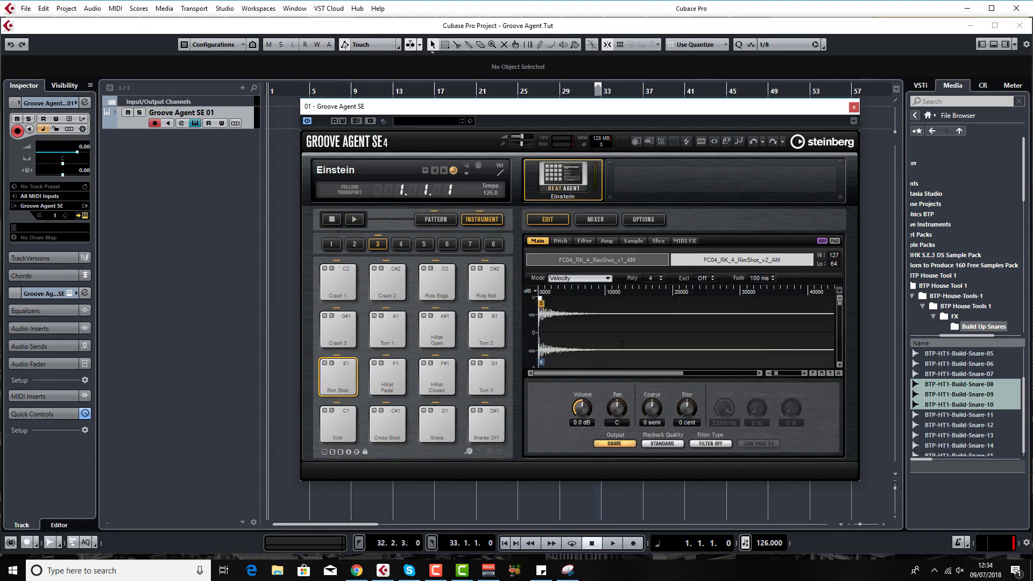
pyautogui.click(563, 241)
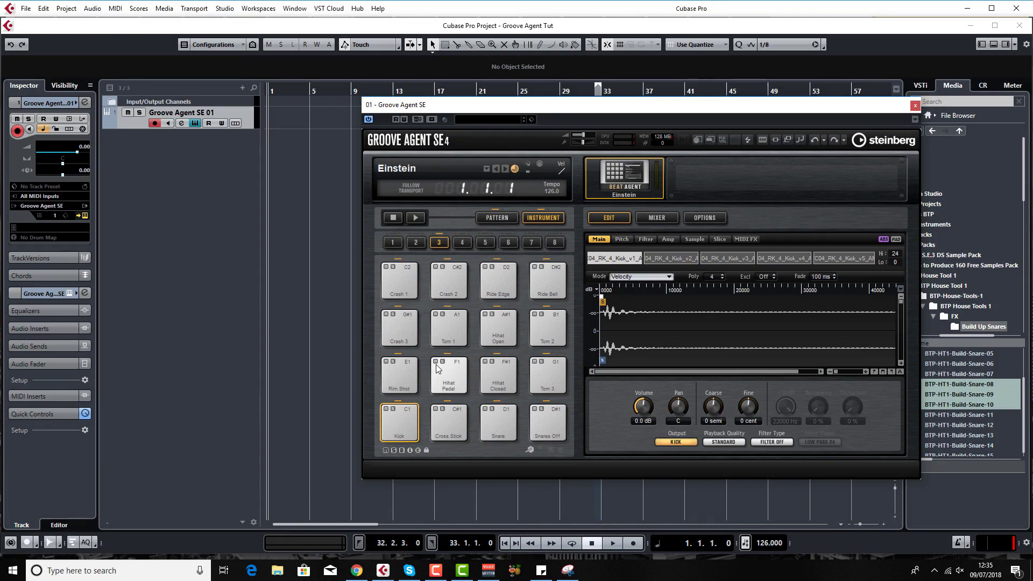
pyautogui.click(486, 169)
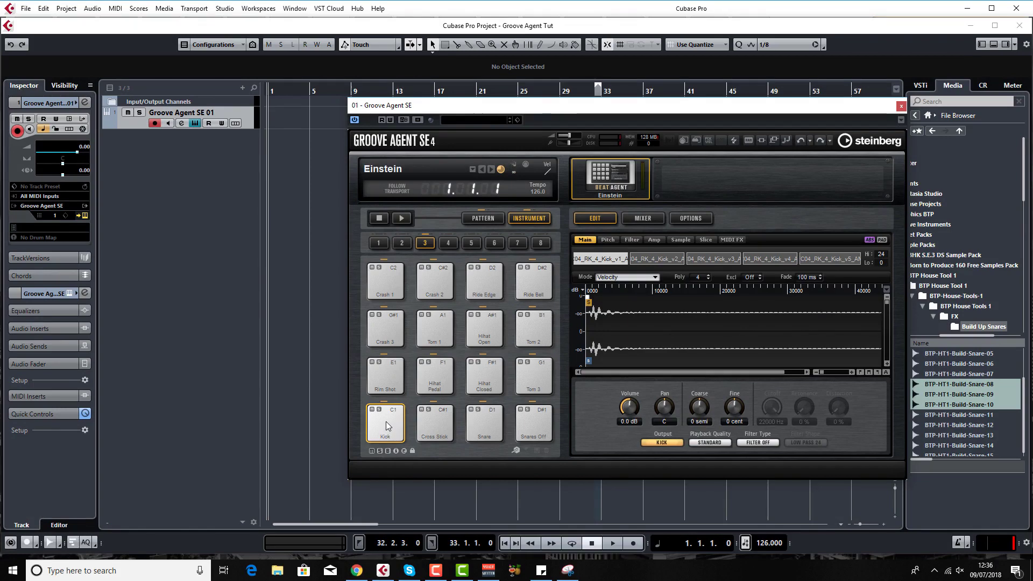
# Set the Kick pad's colour to Color 1 (red)
pyautogui.rightClick(386, 422)
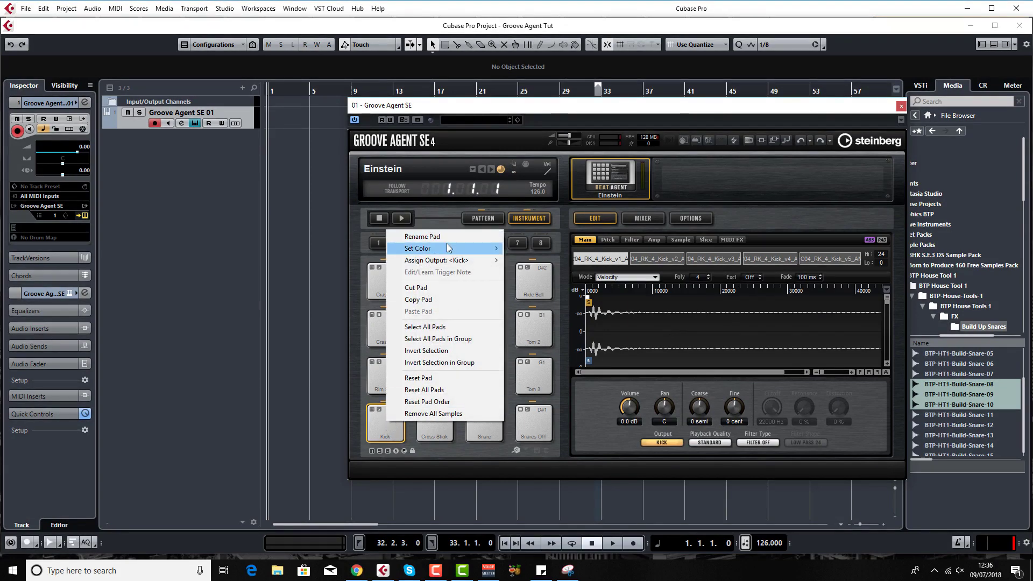
pyautogui.moveTo(449, 249)
pyautogui.click(517, 263)
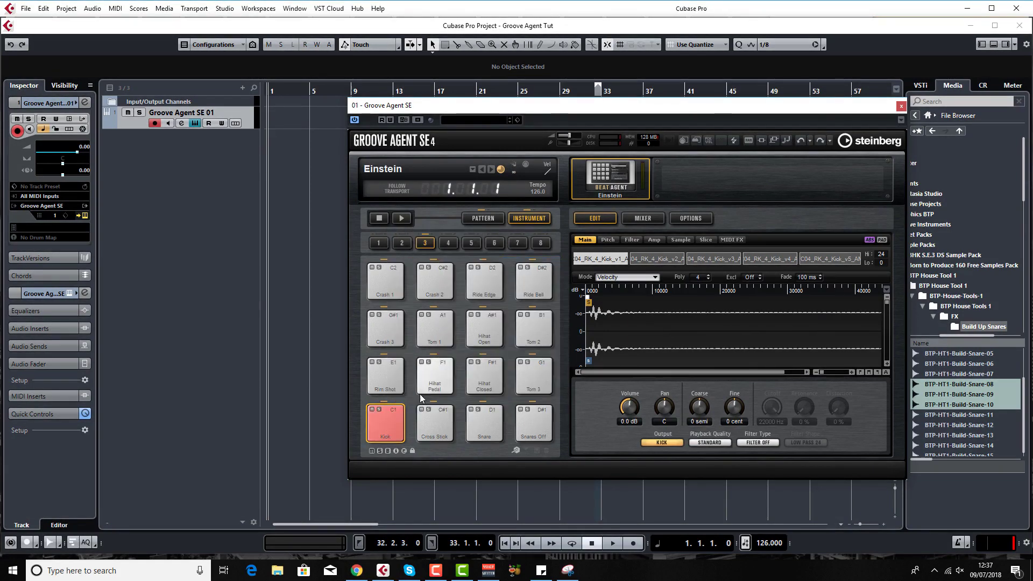
# Close the Kick pad's options menu unchanged and shift the Groove Agent SE window slightly left
pyautogui.rightClick(383, 422)
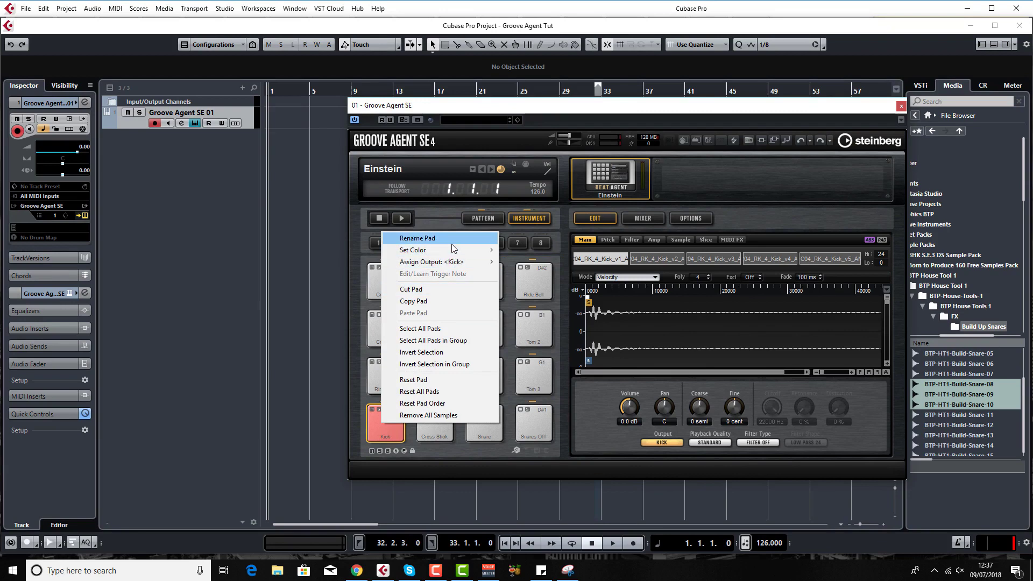
pyautogui.moveTo(453, 264)
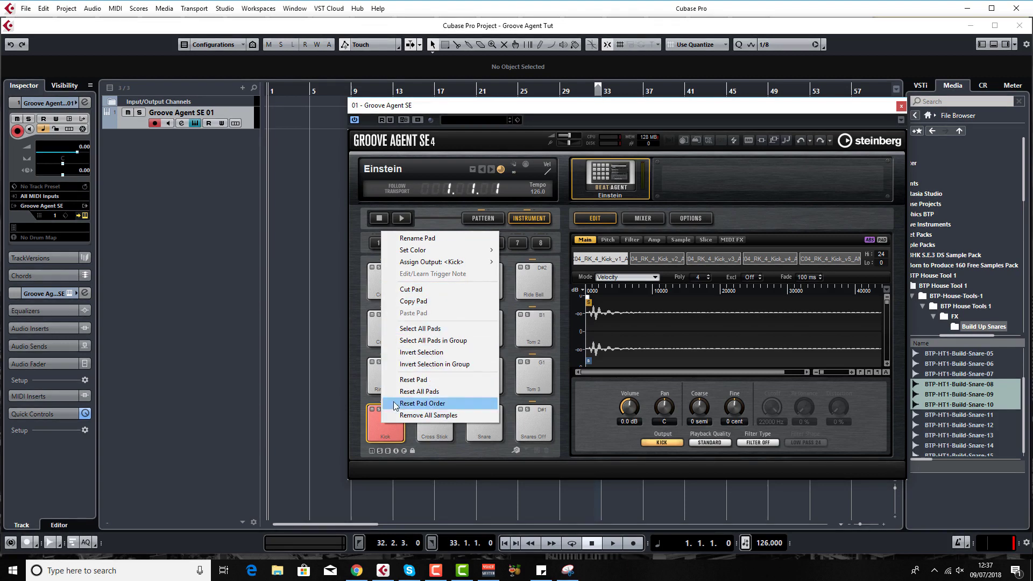
pyautogui.click(438, 452)
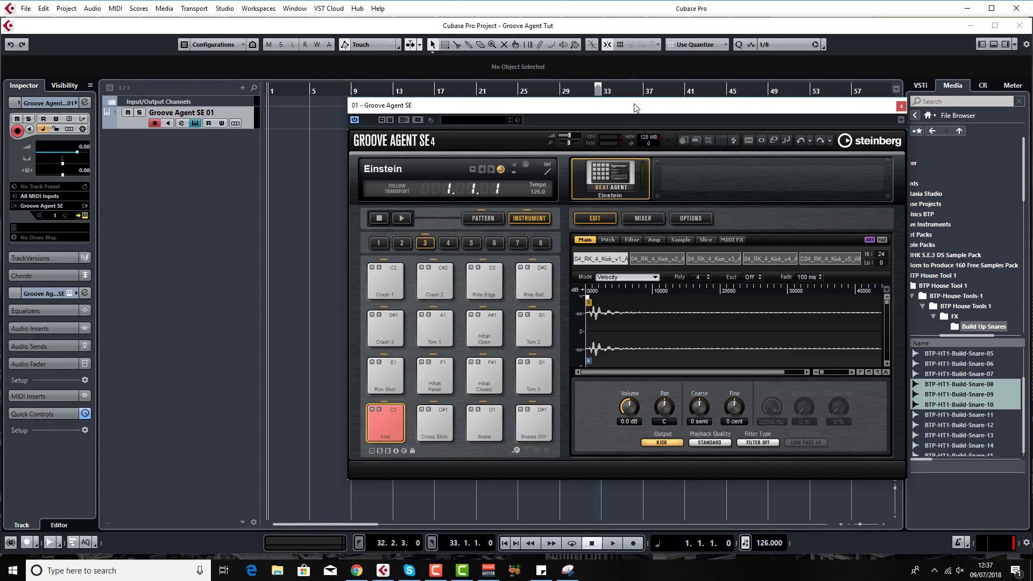
pyautogui.moveTo(635, 108); pyautogui.dragTo(588, 109)
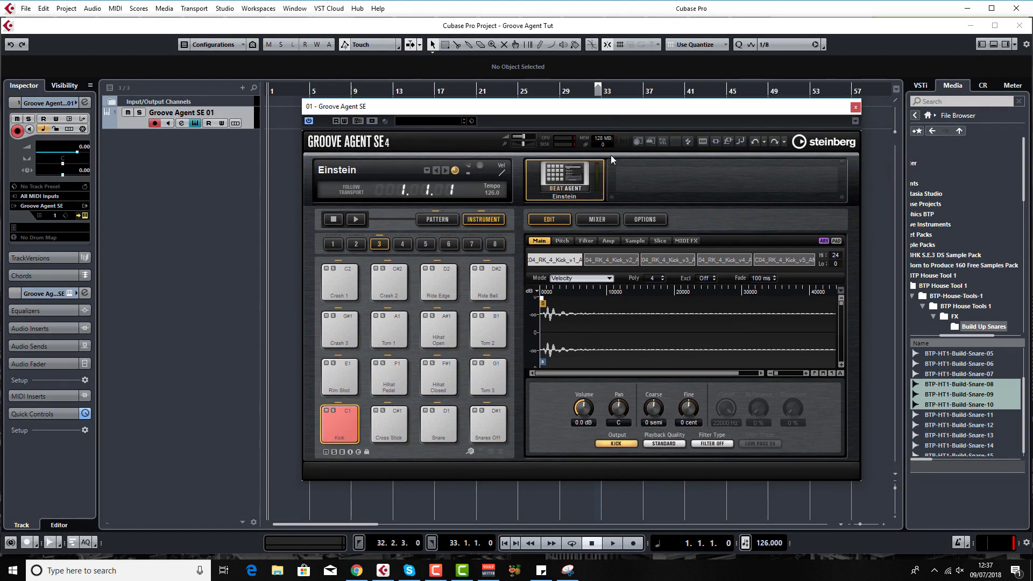